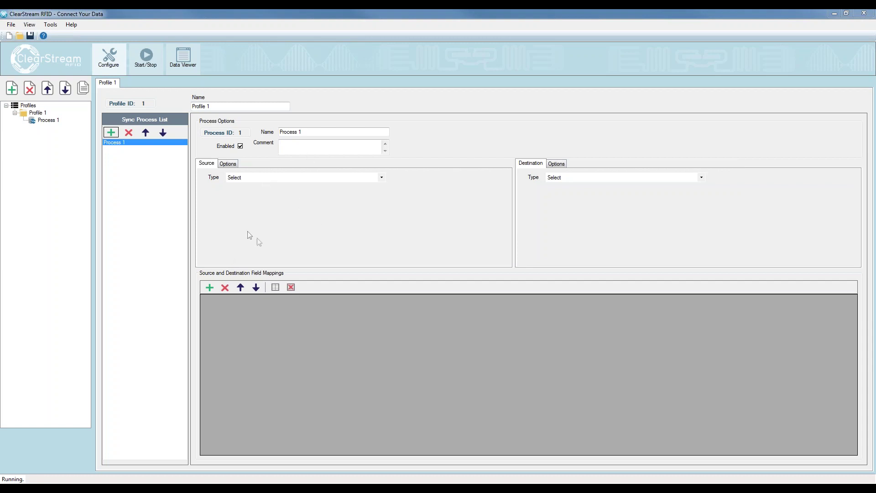
Step: Set the source type of Process 1 to RFID and its destination type to ODBC
click(315, 179)
click(257, 209)
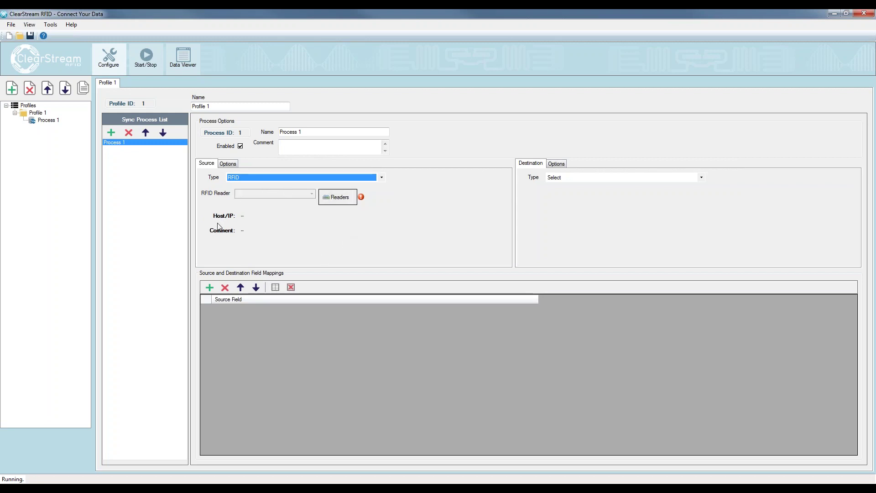
click(626, 180)
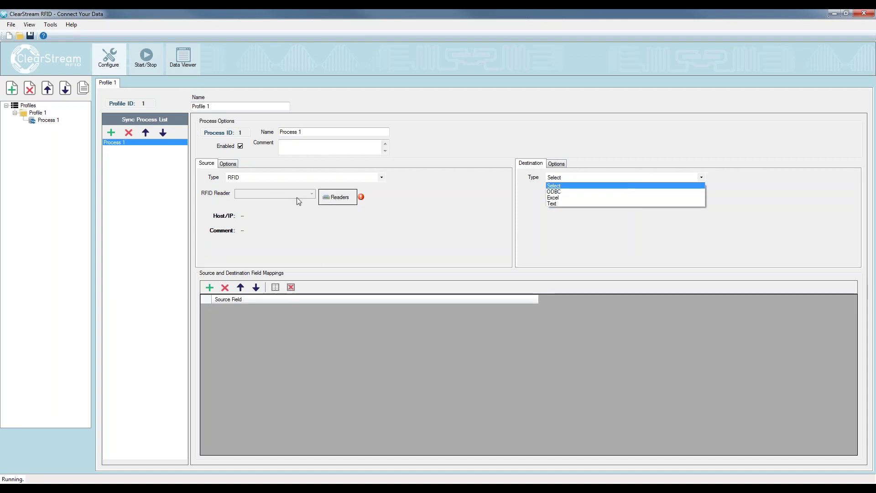
click(561, 194)
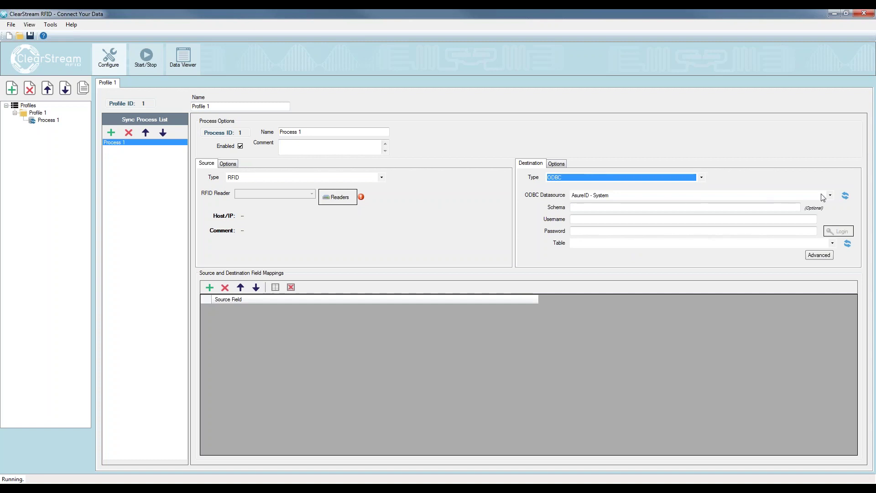
Step: Choose the ClearStream RFID Sample - System data source and its RFID Tag List table as the destination
click(831, 195)
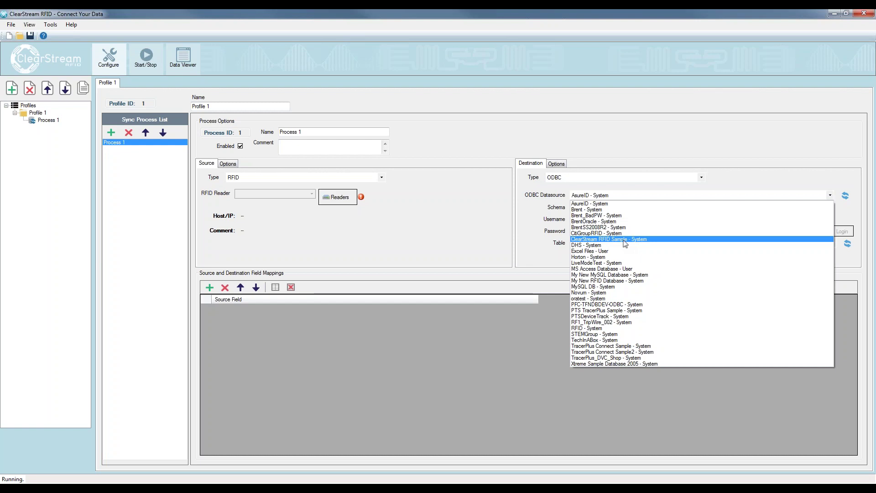
click(587, 241)
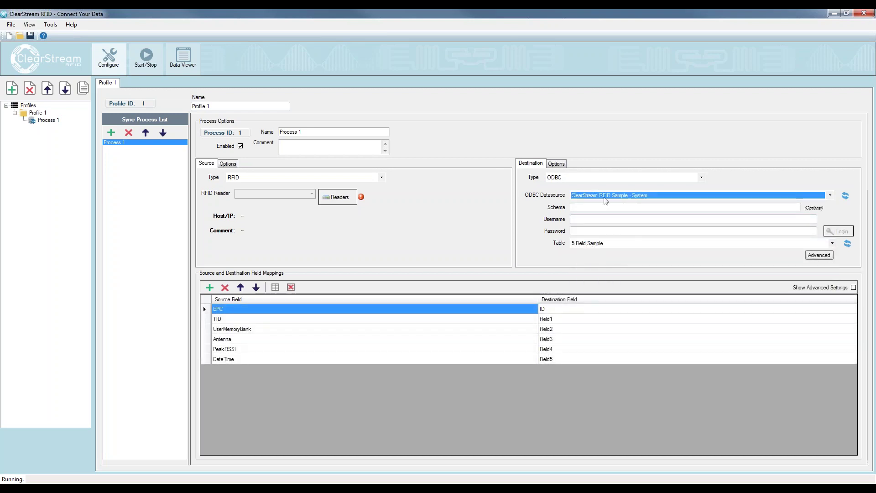
click(831, 245)
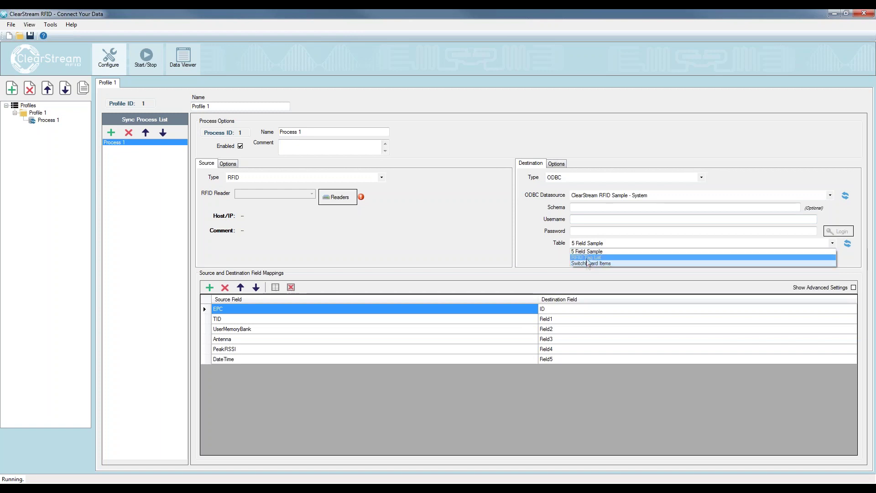
click(588, 258)
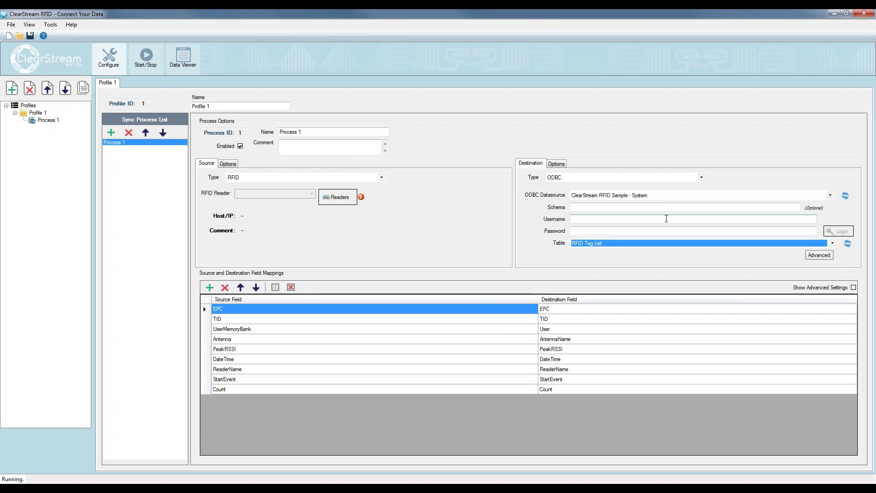
click(830, 197)
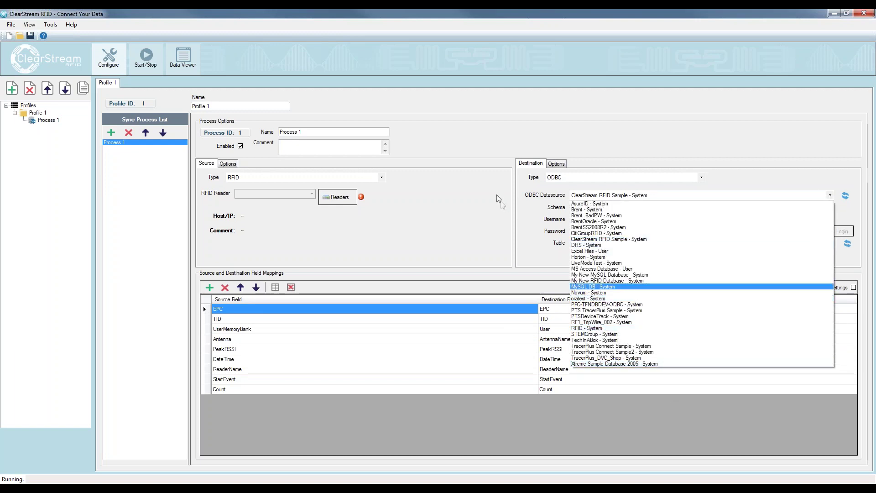
click(525, 235)
click(639, 243)
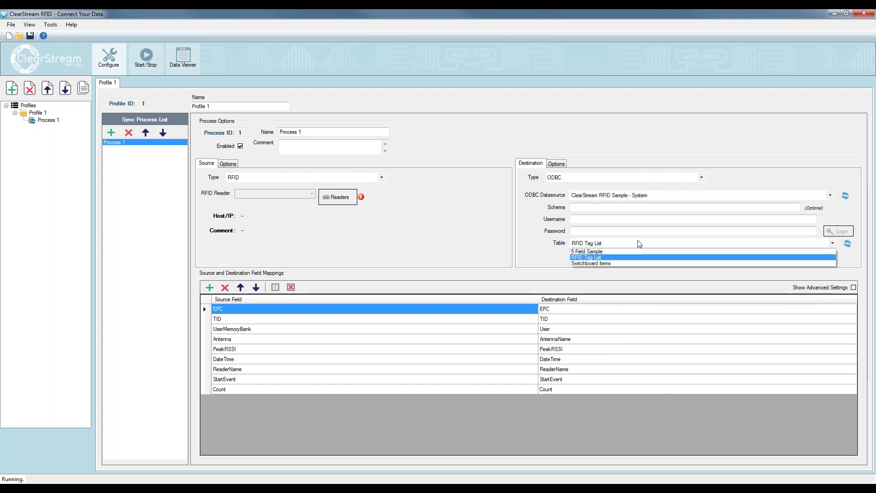
click(586, 257)
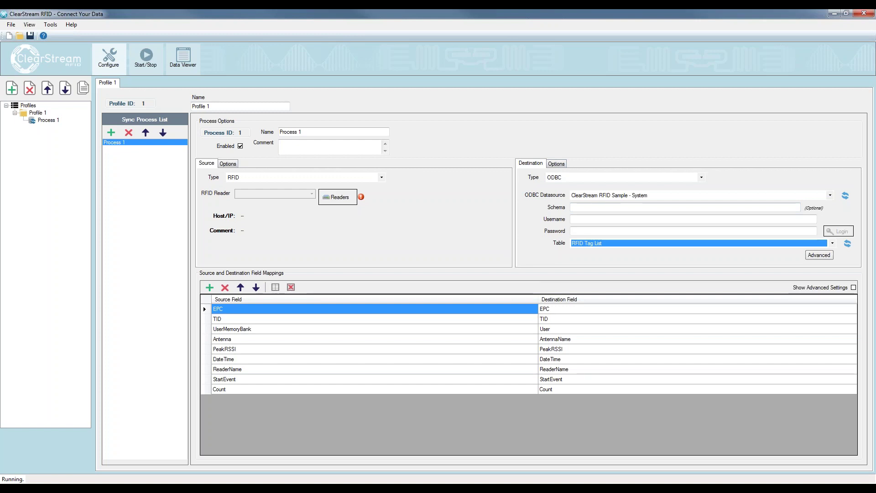
Step: Set the destination's post type to update existing records and append if not found, using EPC as the update field
click(564, 165)
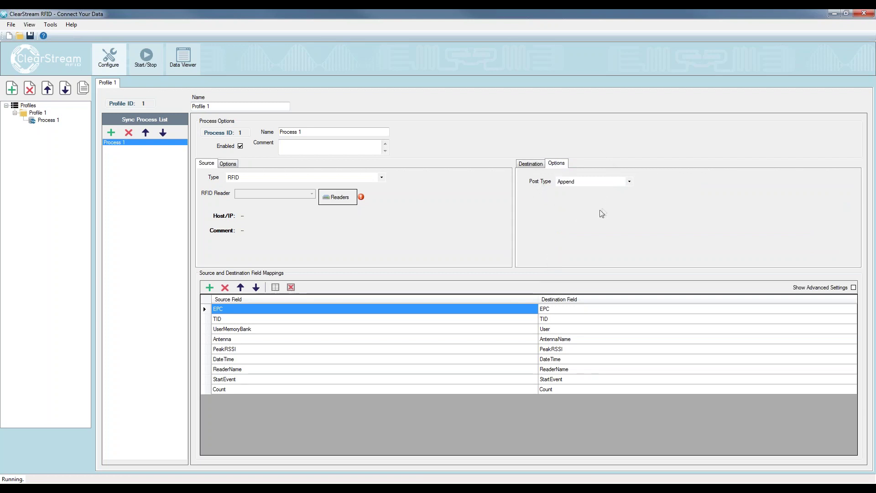
click(630, 182)
click(609, 209)
click(537, 208)
click(630, 230)
click(571, 238)
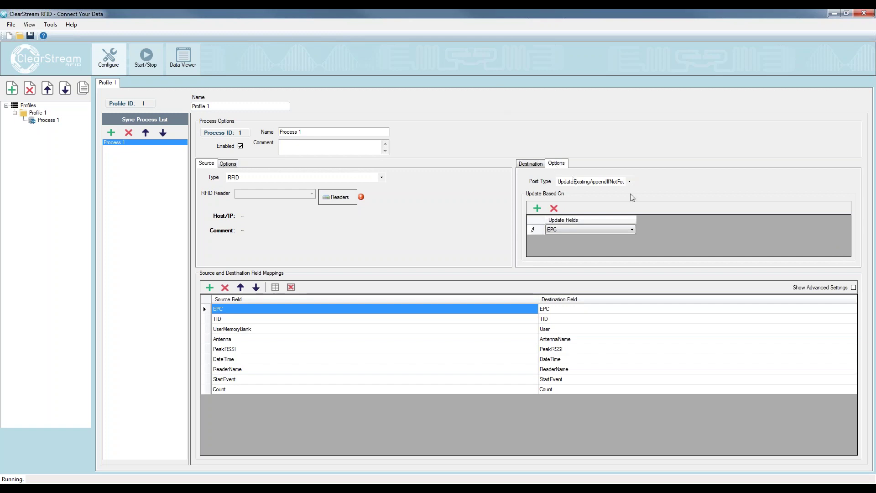
click(535, 164)
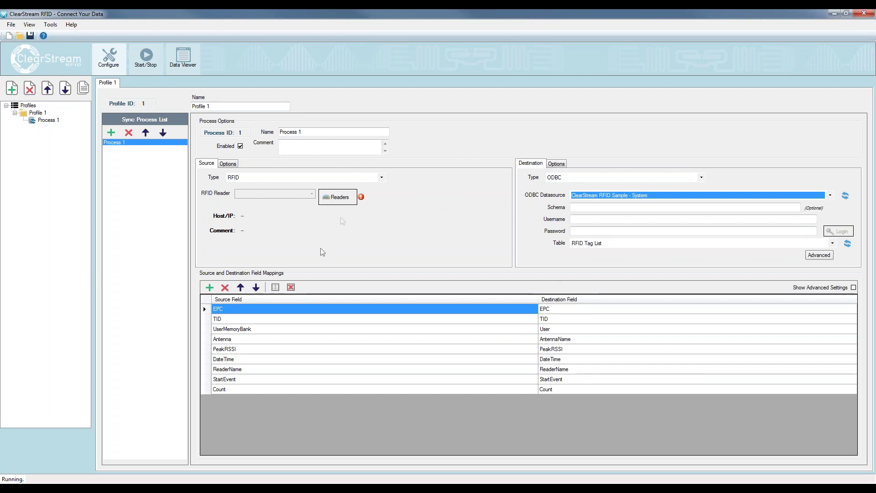
Step: Add a Zebra/Motorola fixed reader in the RFID reader configuration
click(339, 199)
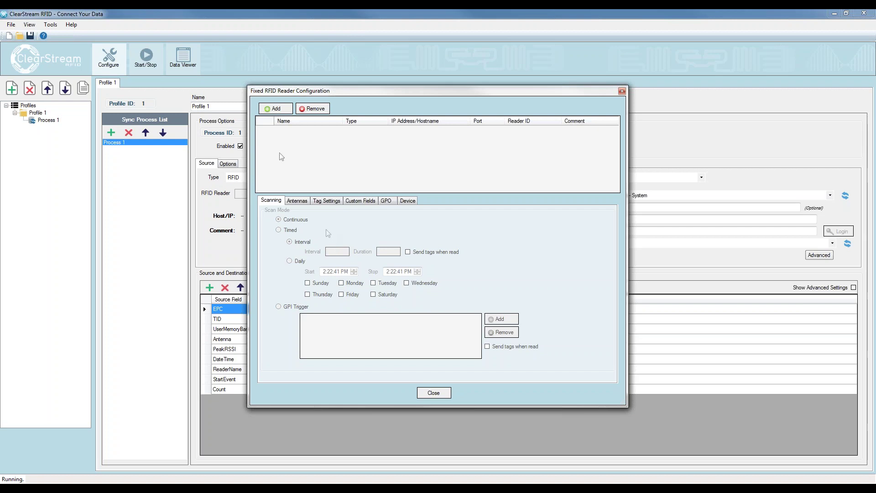
click(276, 111)
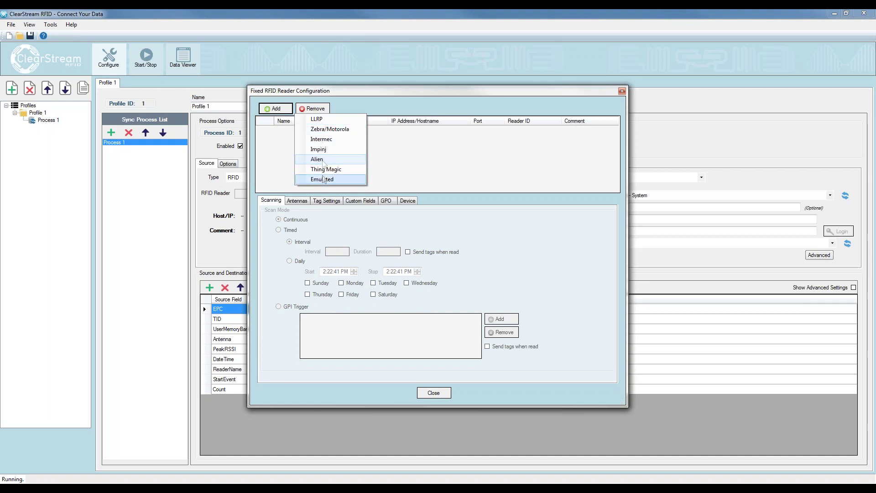
click(330, 132)
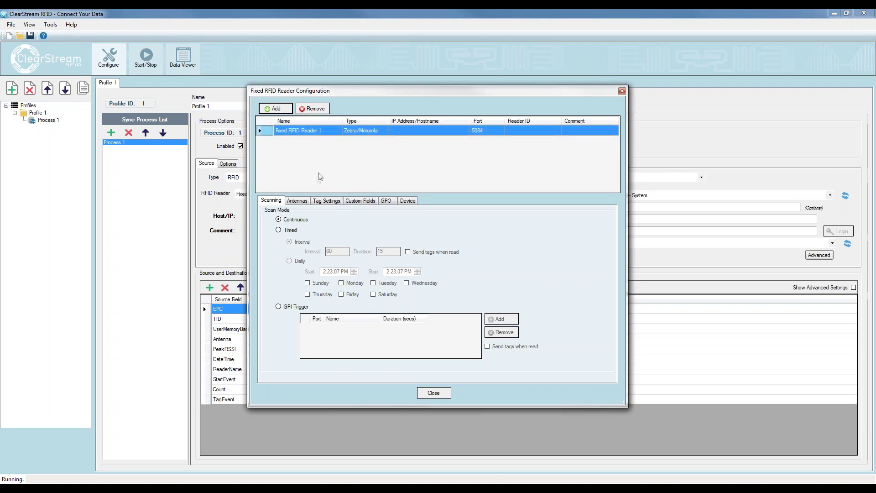
click(403, 133)
click(404, 132)
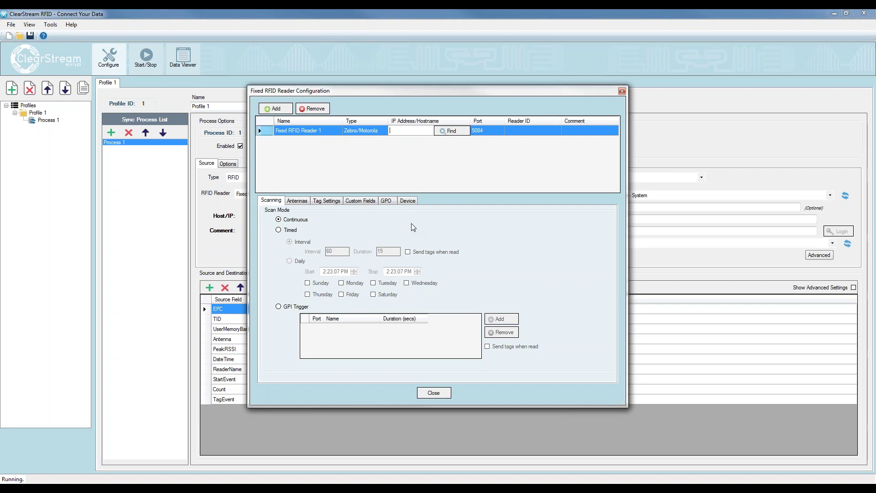
click(451, 133)
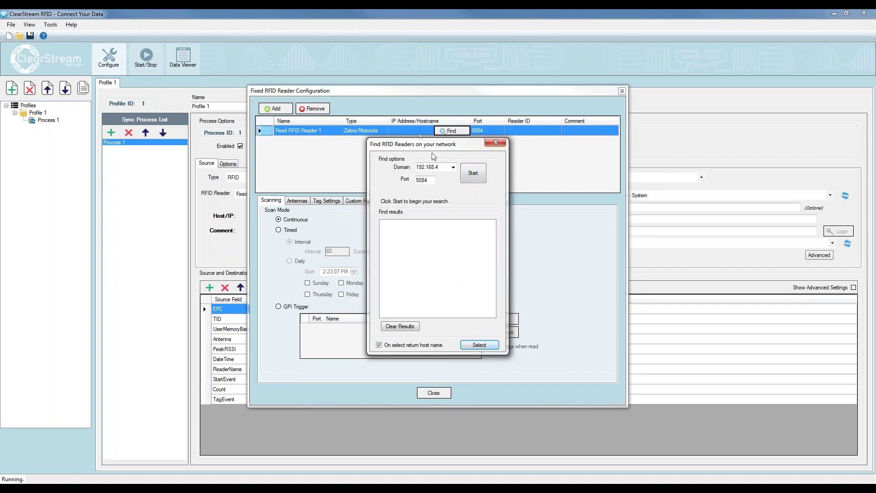
click(500, 144)
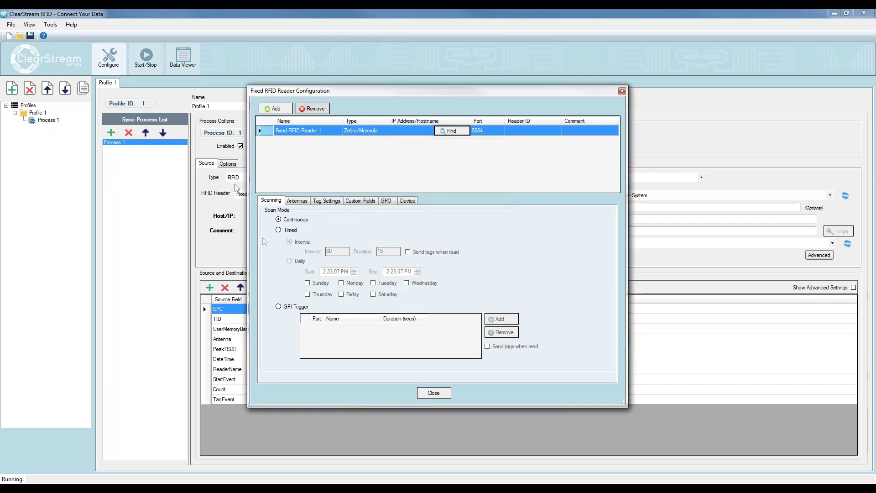
Step: Set the new Zebra/Motorola reader's IP address to 192.168.4.101
click(411, 130)
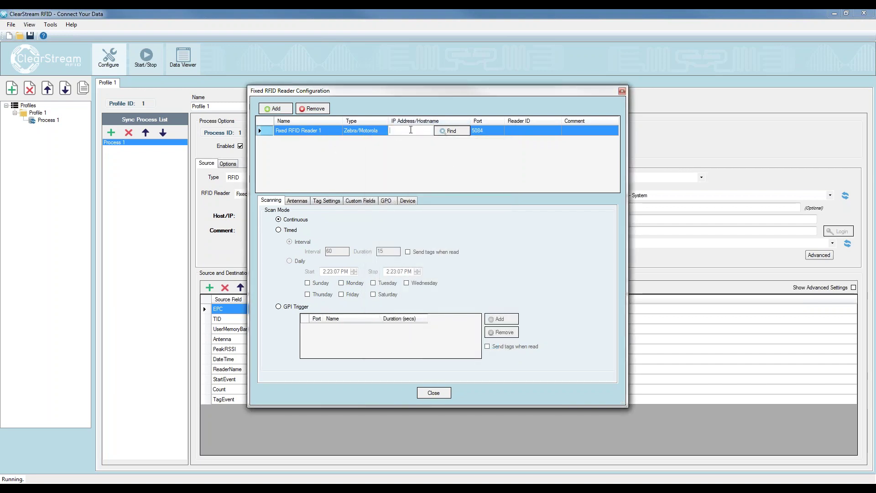
text(192.168.)
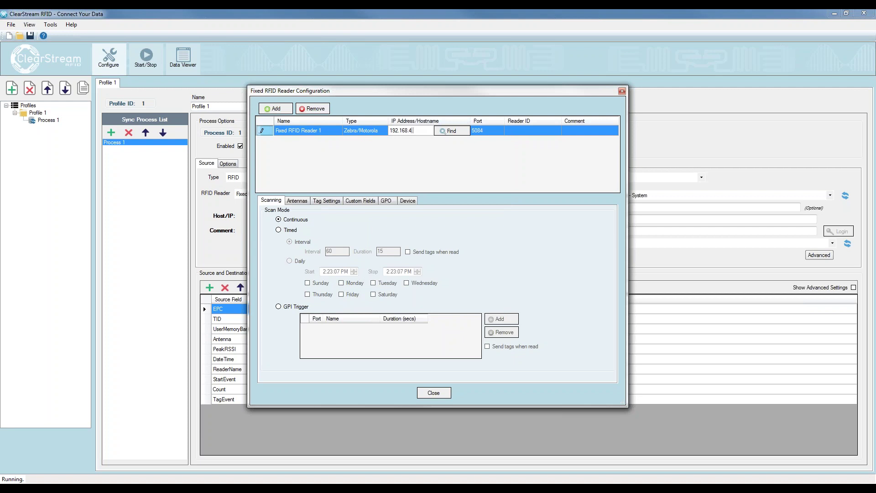
text(4.101)
key(Tab)
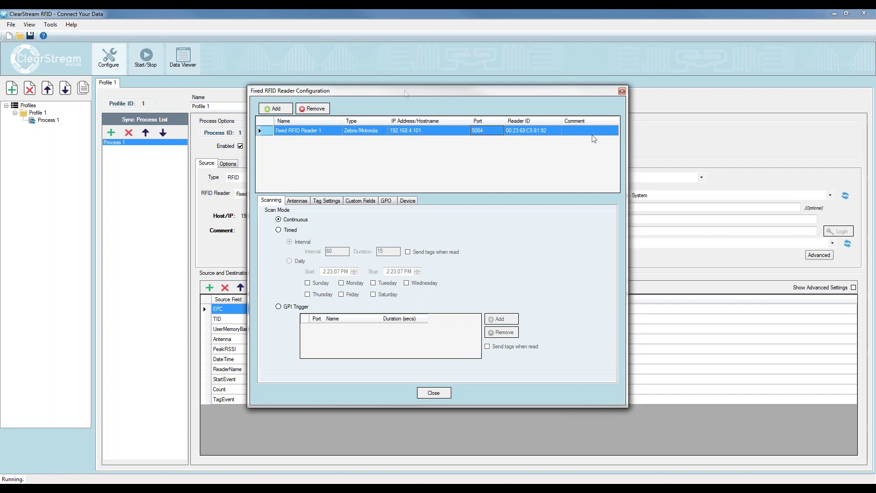
Step: Rename the Zebra/Motorola reader as Warehouse1
click(288, 110)
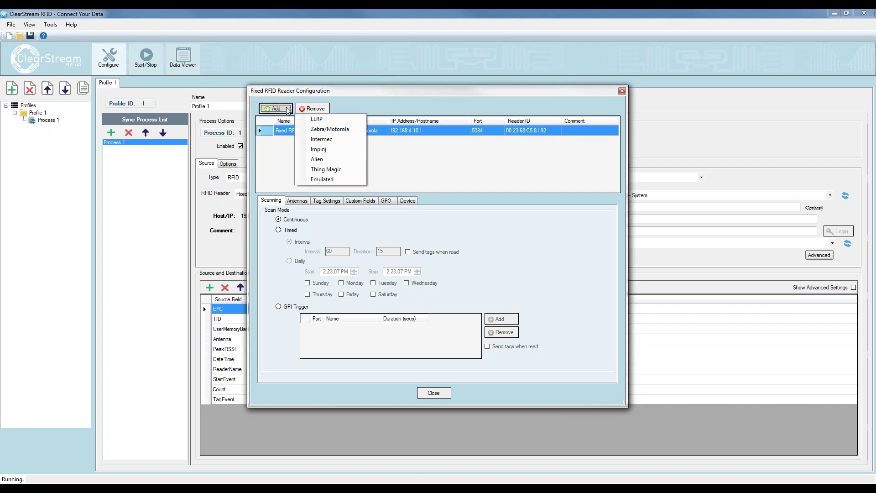
click(326, 129)
click(327, 130)
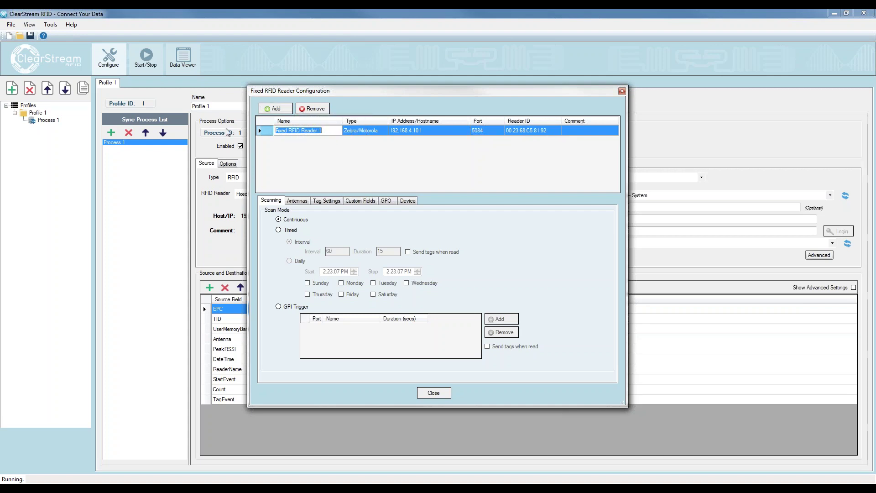
text(Warehouse1)
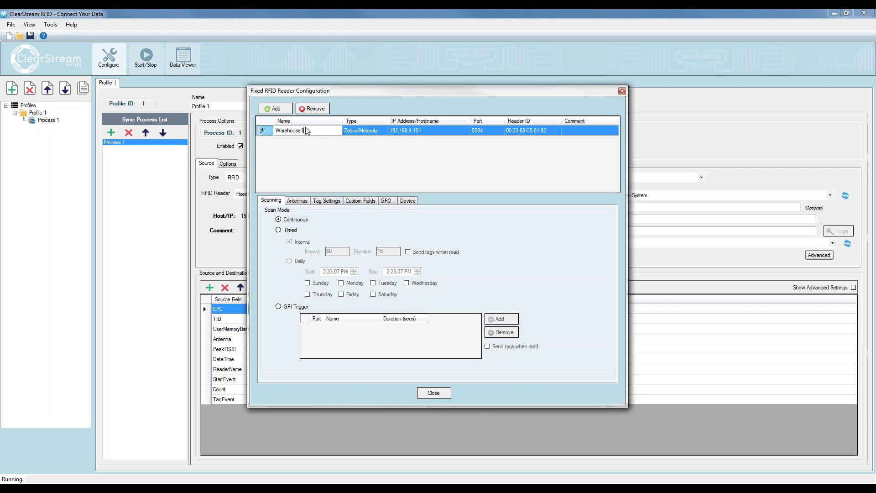
click(586, 134)
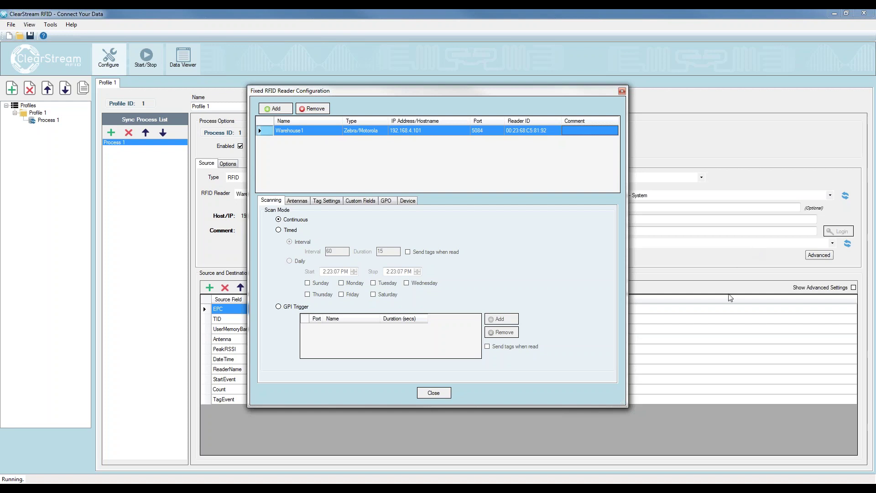
Step: Close the reader configuration and select Warehouse1 as the source's RFID reader
click(434, 393)
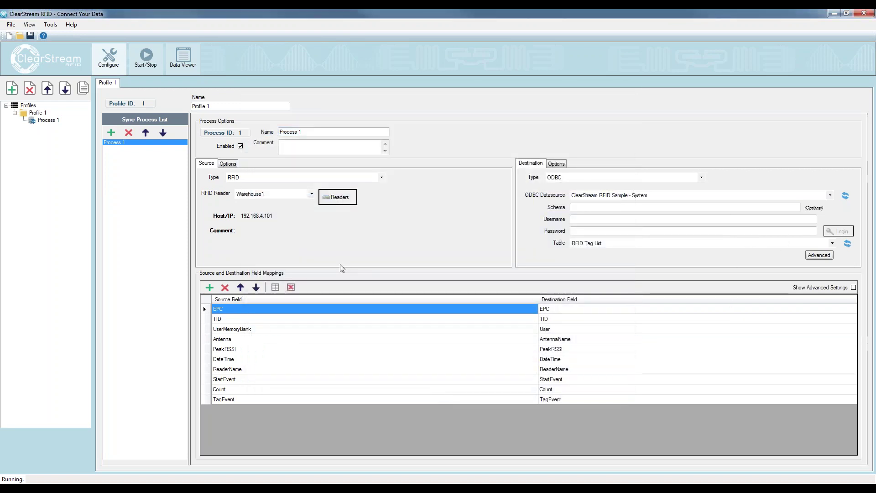
click(265, 195)
click(263, 203)
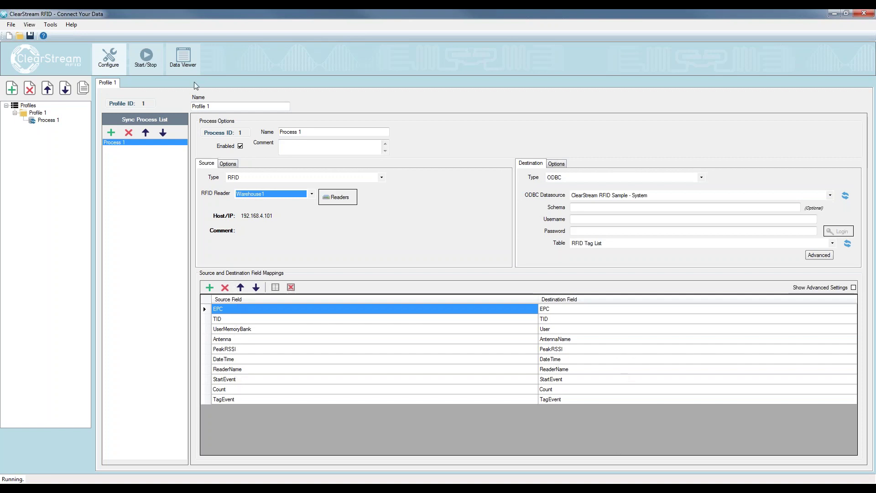
Step: Start the Warehouse1 reader to collect tag reads, and stop it again
click(146, 59)
click(130, 162)
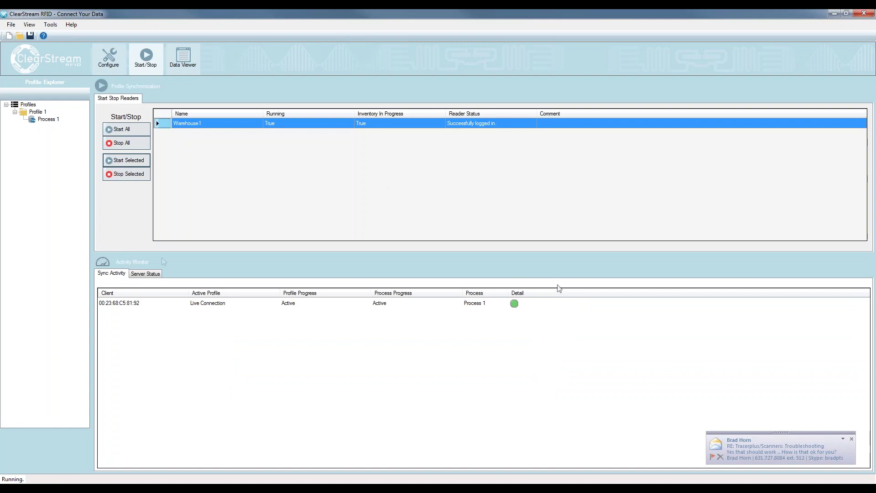
click(128, 174)
Step: View the tag reads collected in the RFID Tag List table, widening the EPC and StartEvent columns
click(183, 57)
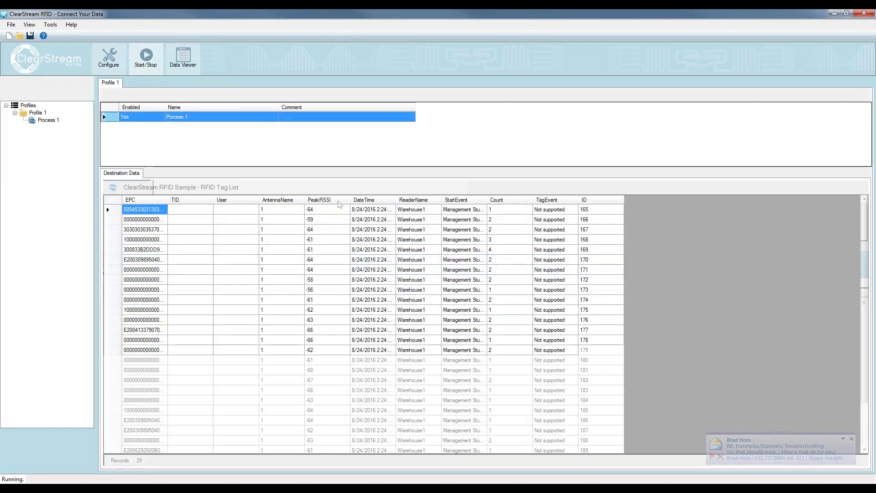
double_click(166, 200)
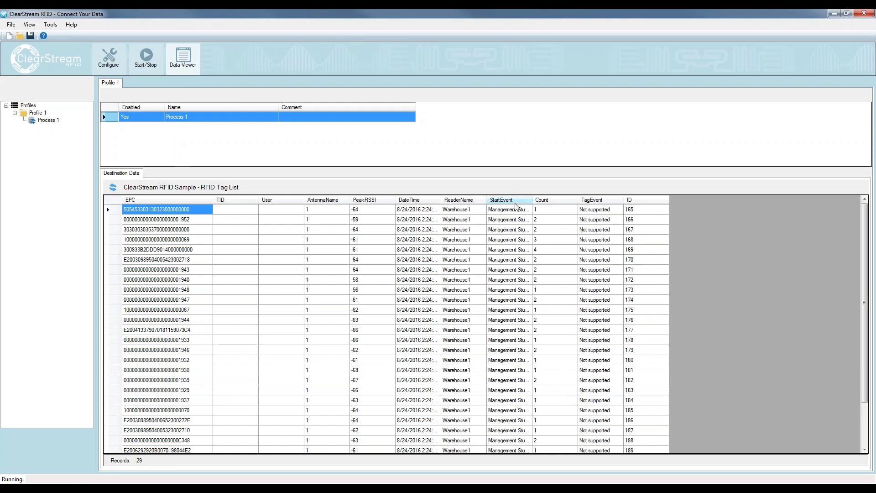
drag(534, 200, 569, 200)
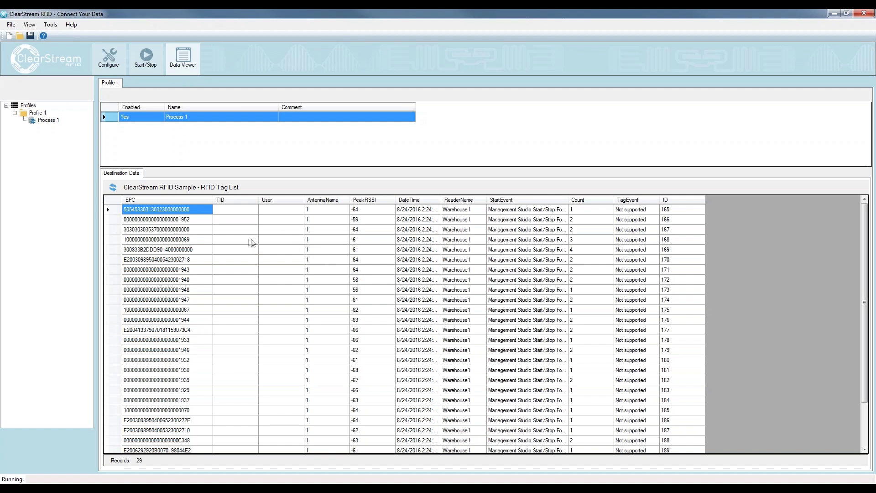
Step: Open the notification settings in the application preferences
click(50, 27)
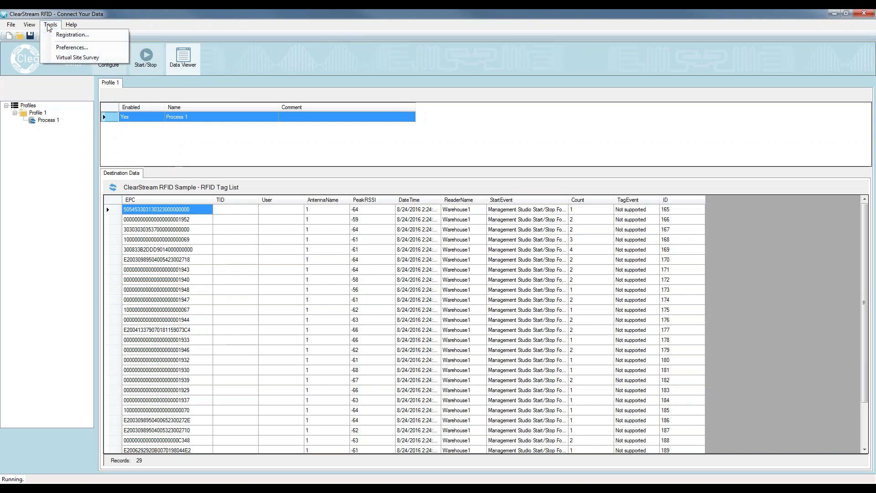
click(61, 48)
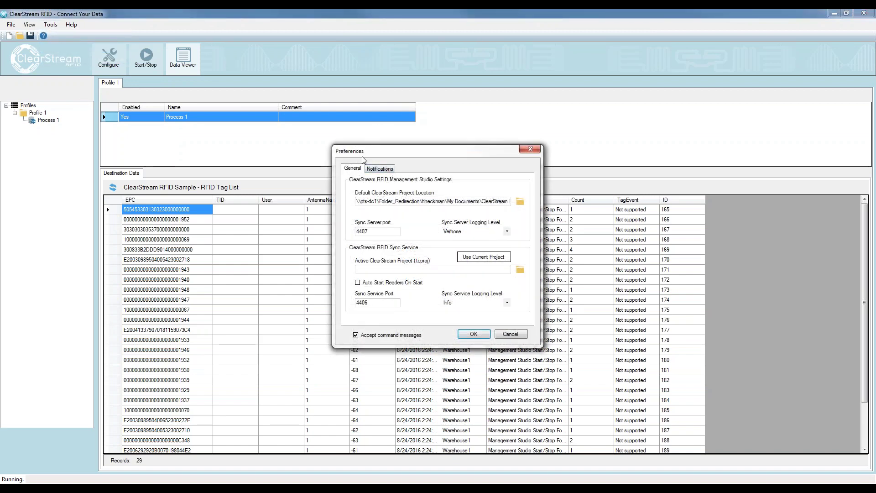
click(384, 169)
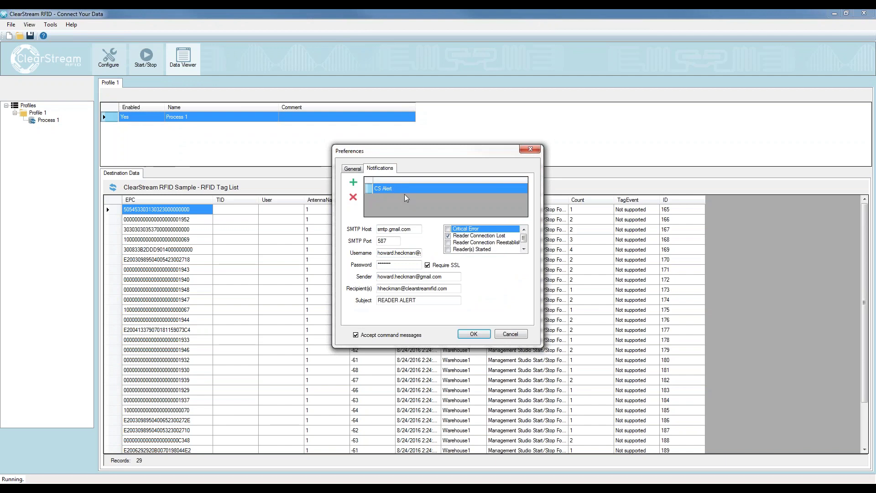
Step: Review the CS Alert notification's SMTP host, recipient, subject and alert event selections, and close the preferences
double_click(405, 230)
double_click(450, 289)
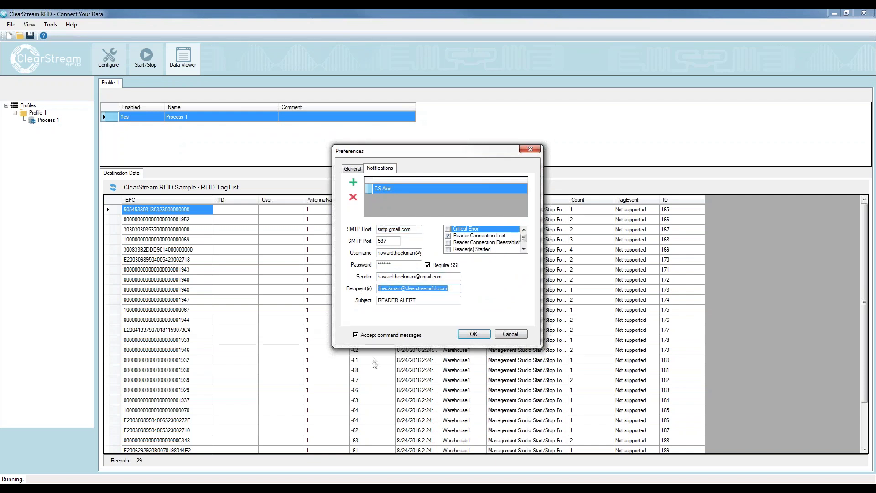
key(Tab)
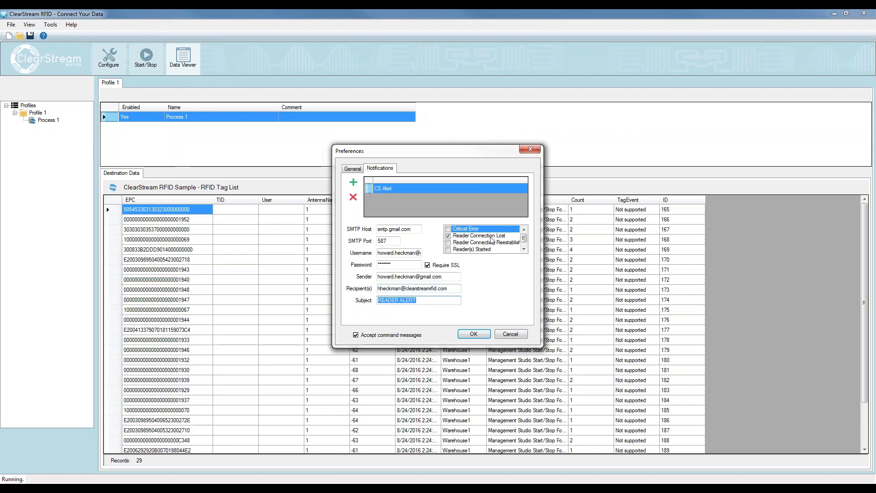
scroll(489, 242, down, 1)
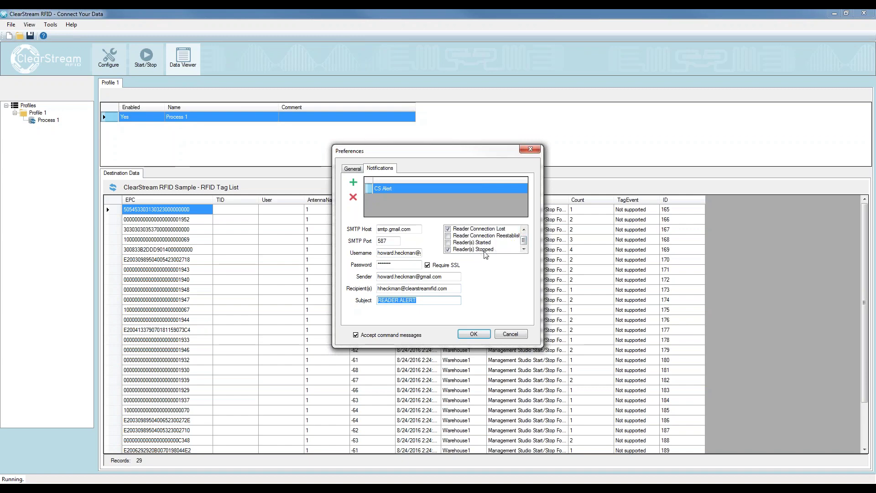
click(474, 335)
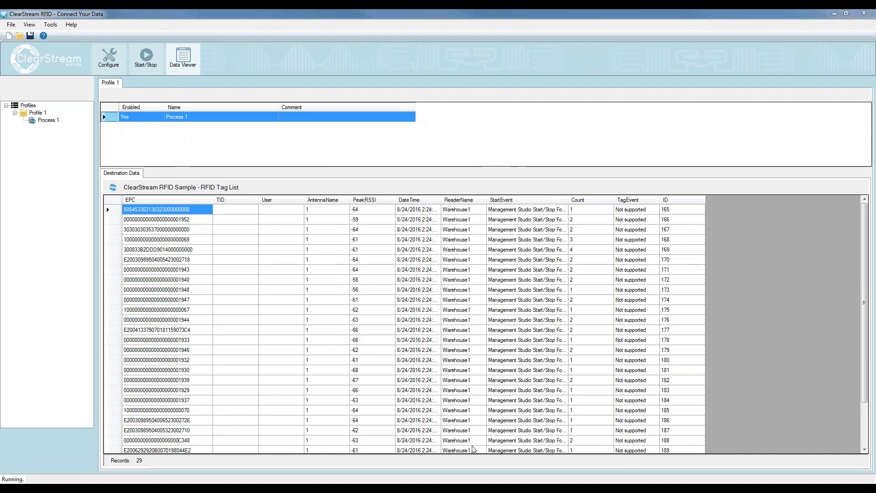
Step: Switch to Outlook, read the host, name and ID details in the READER ALERT email, and minimize Outlook
key(alt+Tab)
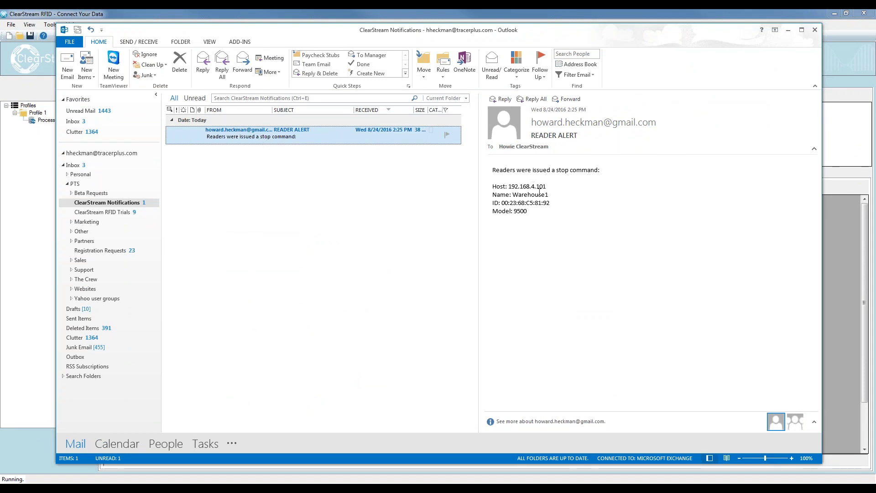
drag(540, 186, 498, 186)
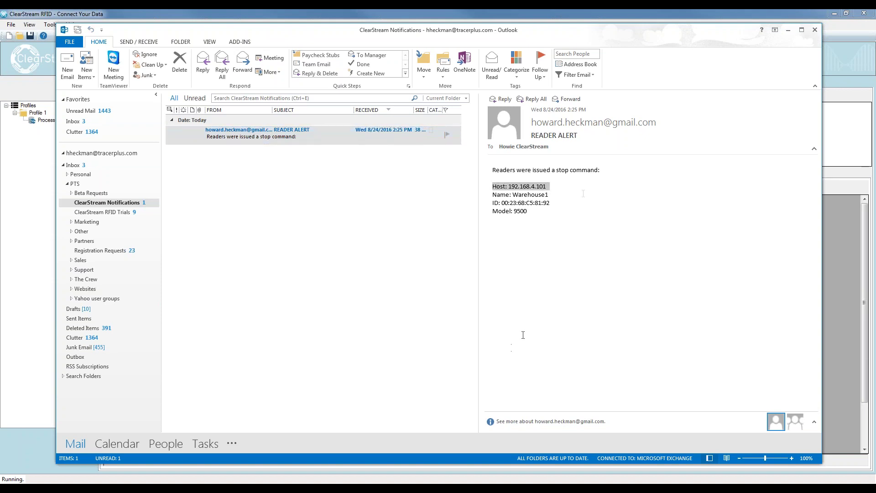
drag(568, 196, 492, 195)
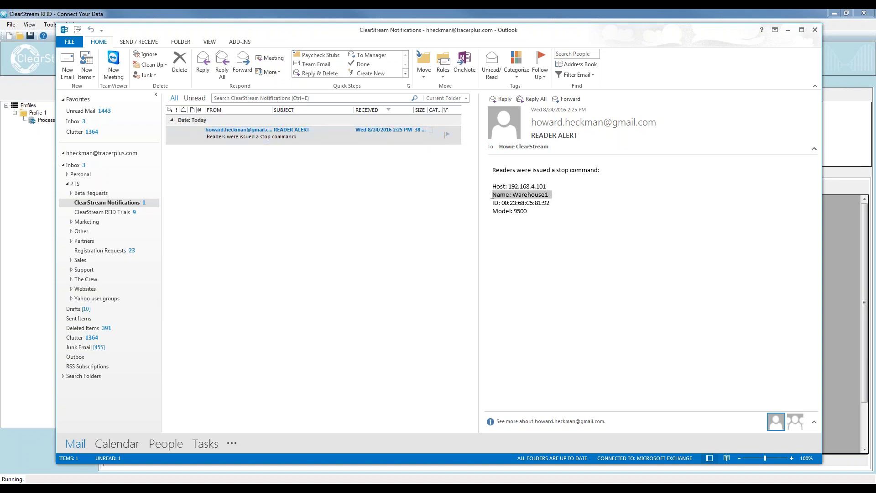
drag(559, 203, 512, 293)
click(513, 292)
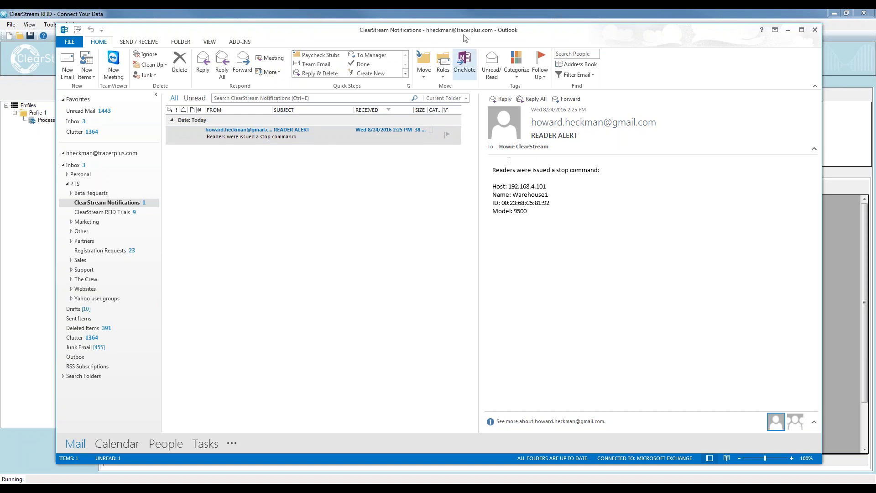
click(789, 30)
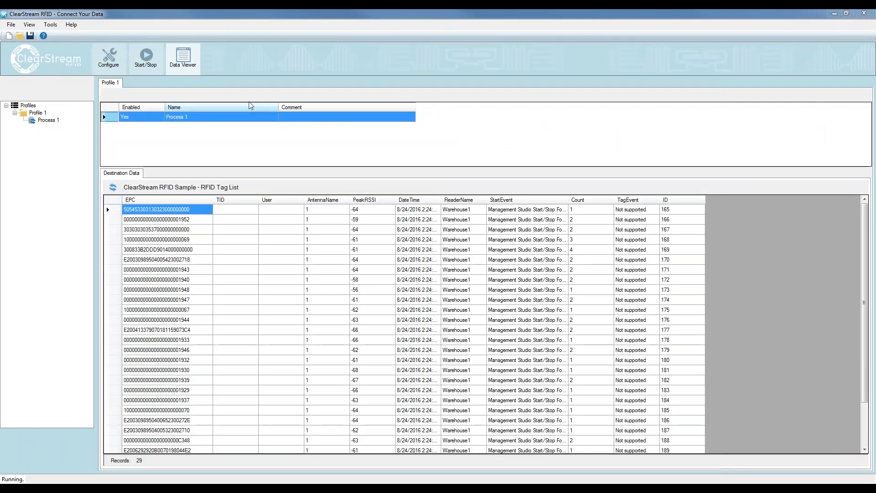
Step: Start the Warehouse1 reader again and stop it to trigger another stop notification
click(146, 57)
click(124, 163)
click(127, 160)
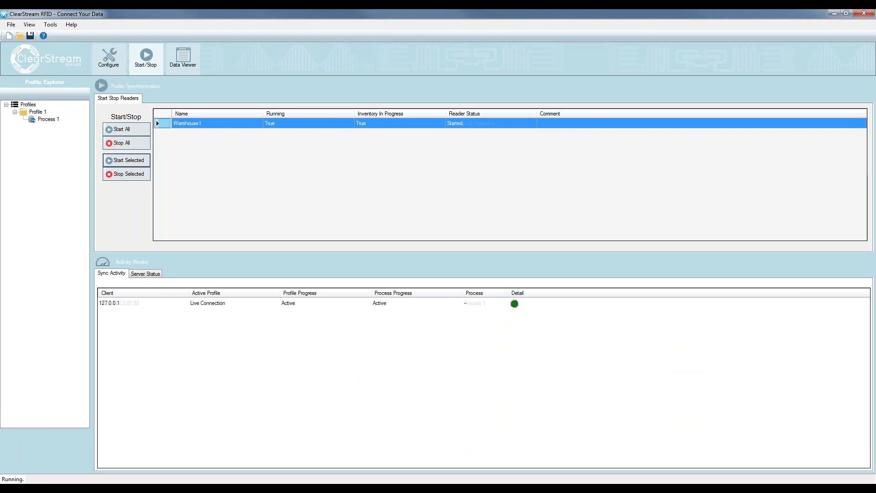
click(124, 174)
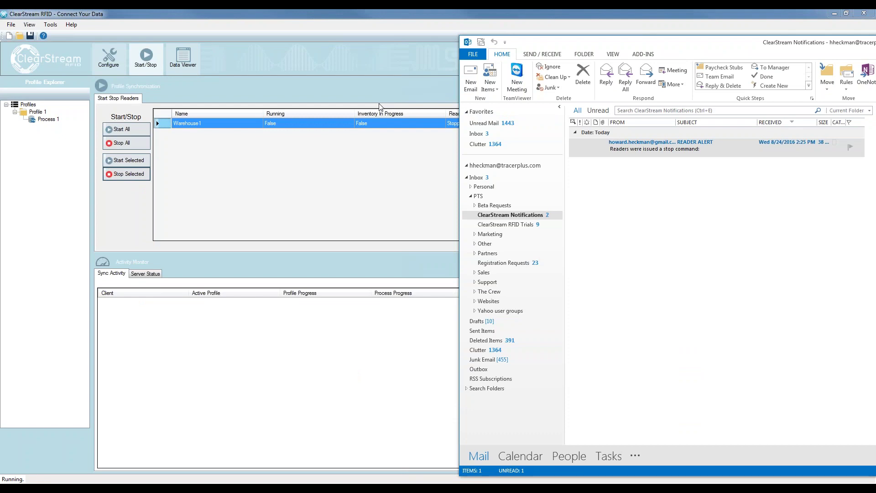
Step: Open the newest READER ALERT email in Outlook and examine the host and reader name in its message
click(626, 143)
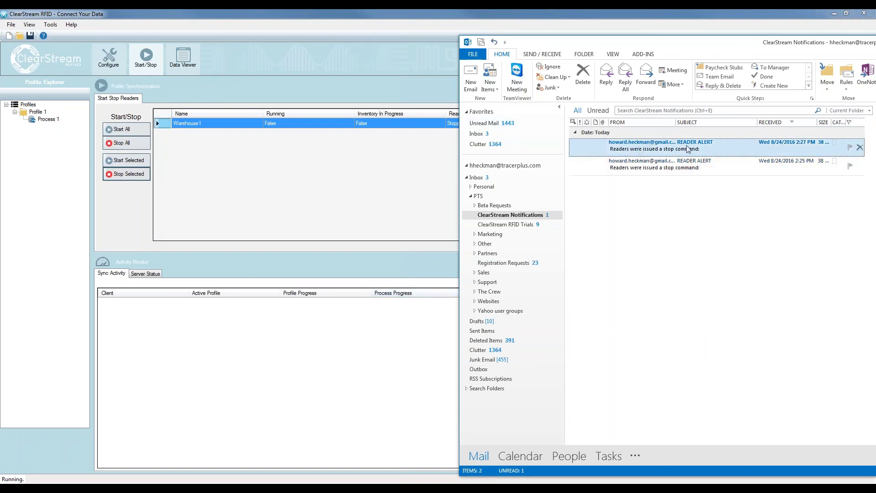
drag(688, 43, 323, 45)
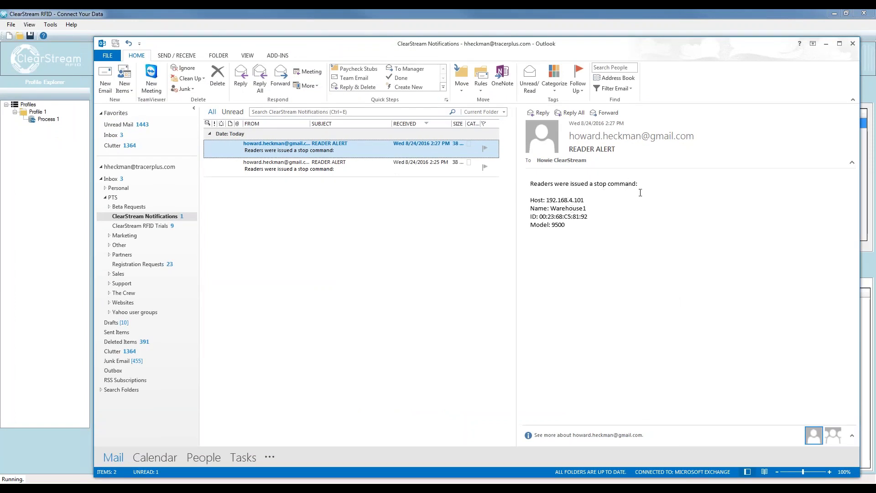
triple_click(584, 200)
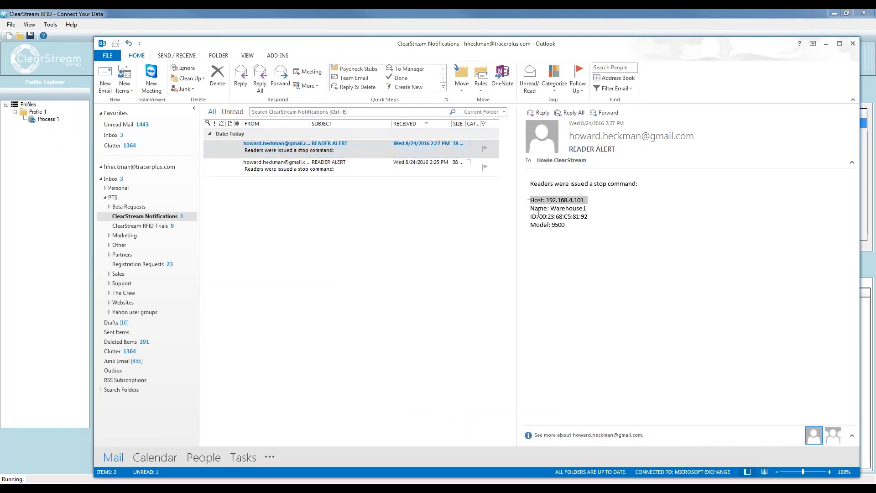
triple_click(584, 208)
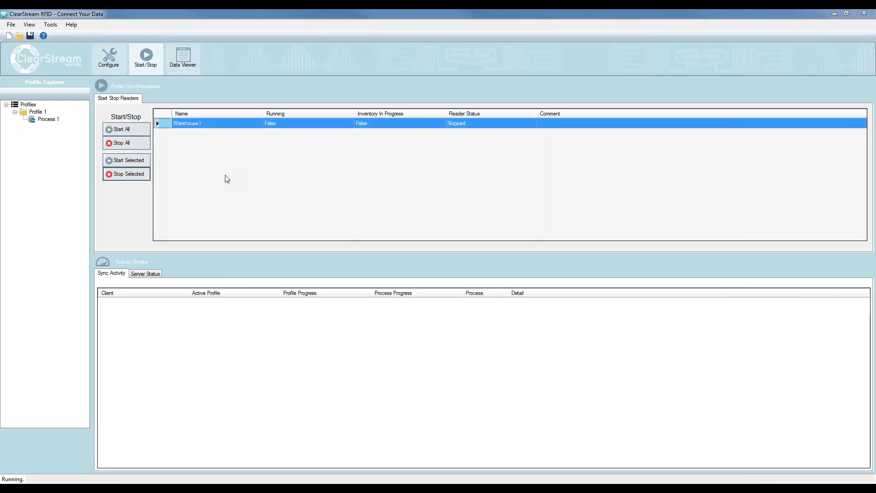
Step: Review the general and notification settings in the ClearStream preferences, and close them without changes
click(51, 26)
click(71, 47)
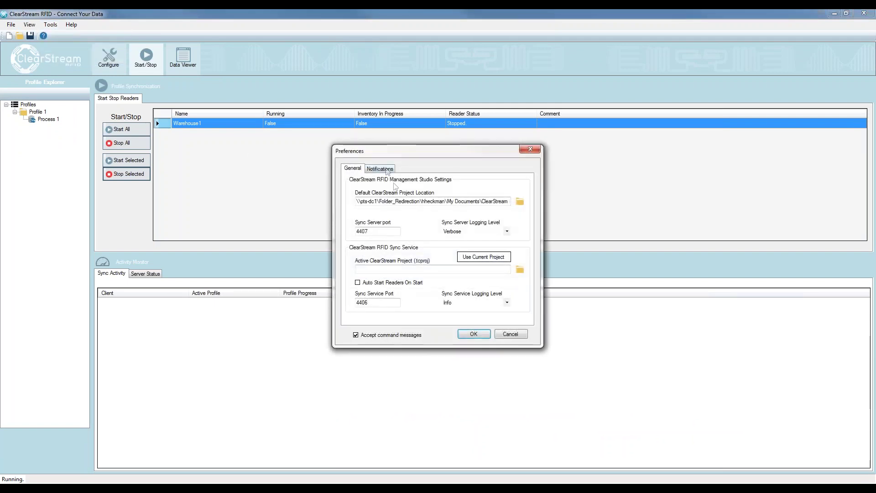
click(380, 168)
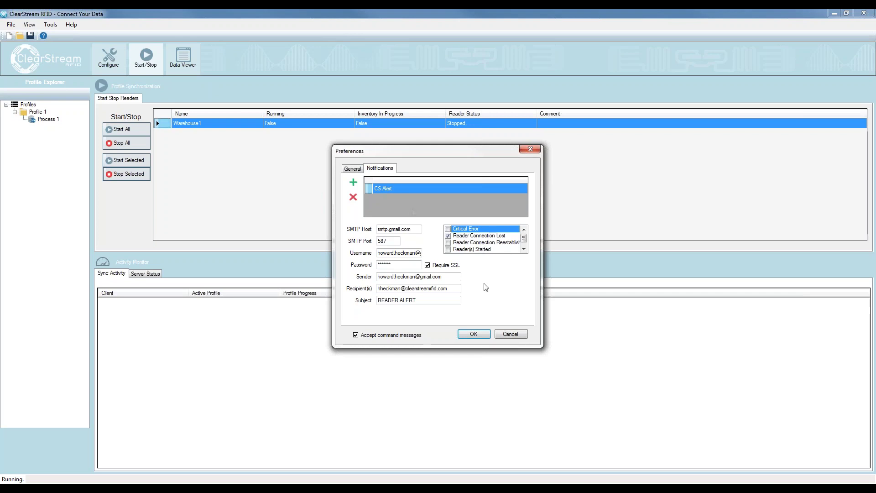
click(357, 170)
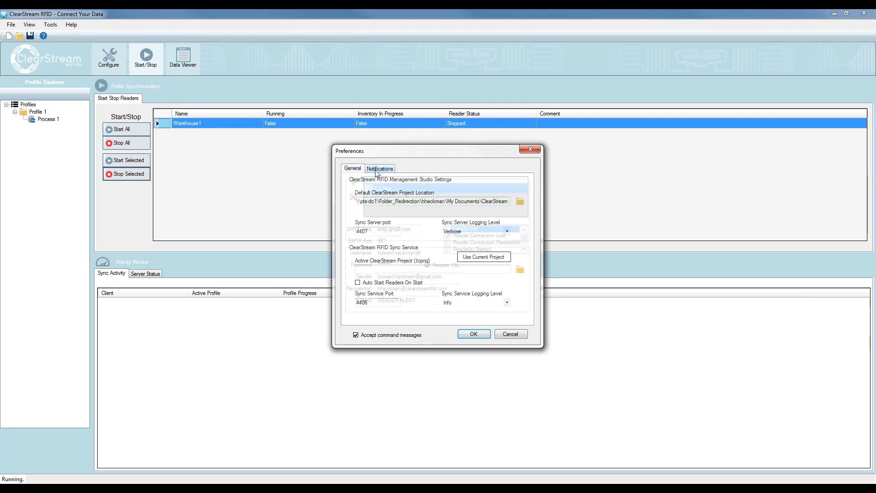
click(379, 169)
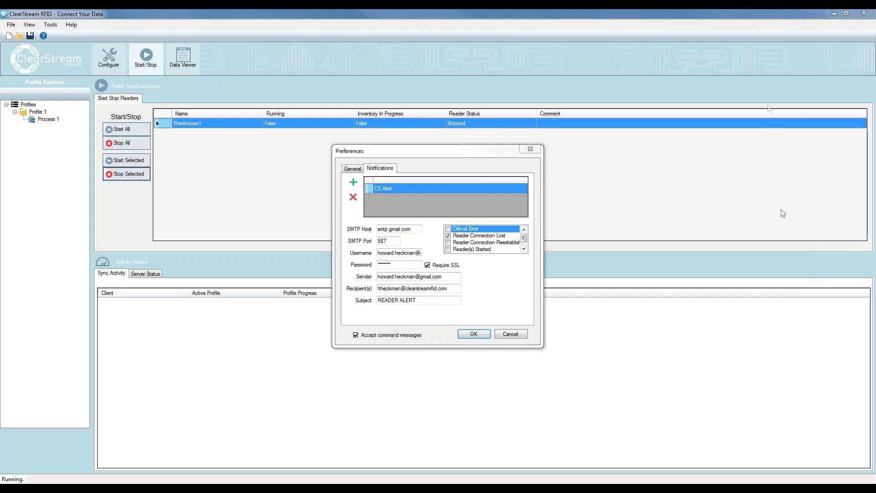
click(746, 29)
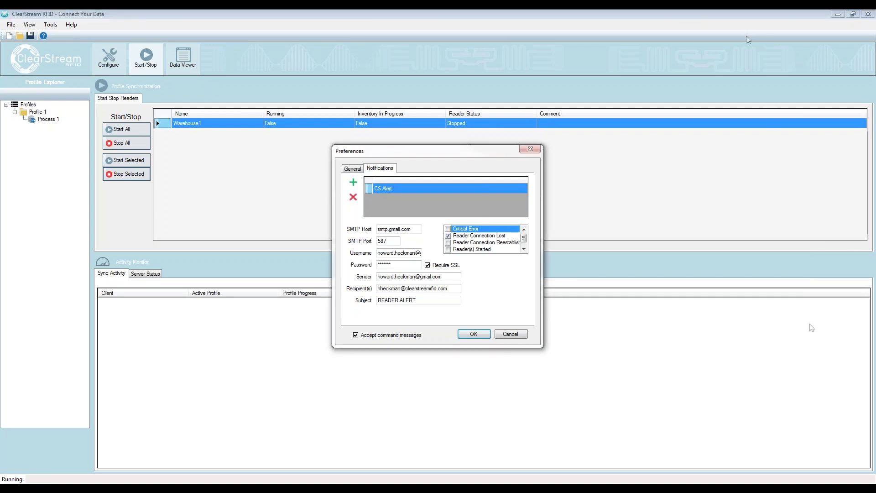
click(512, 335)
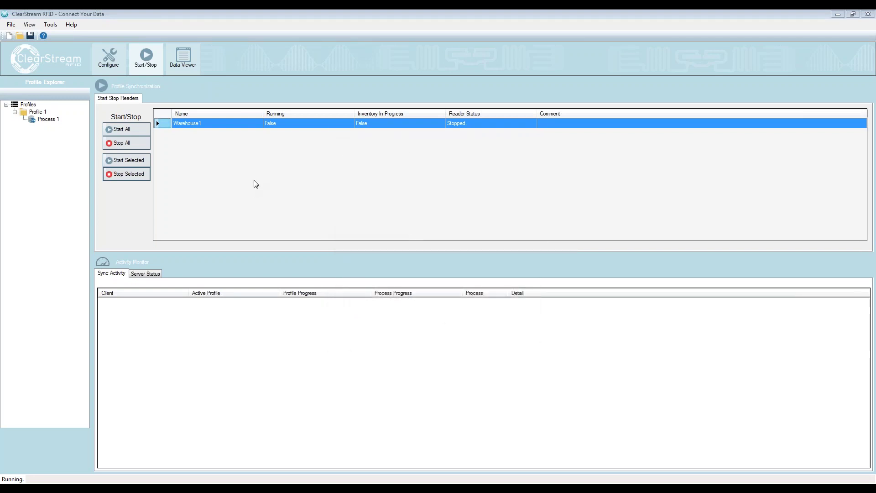
Step: Open the process's RFID reader configuration and review the device settings for Warehouse1
click(115, 67)
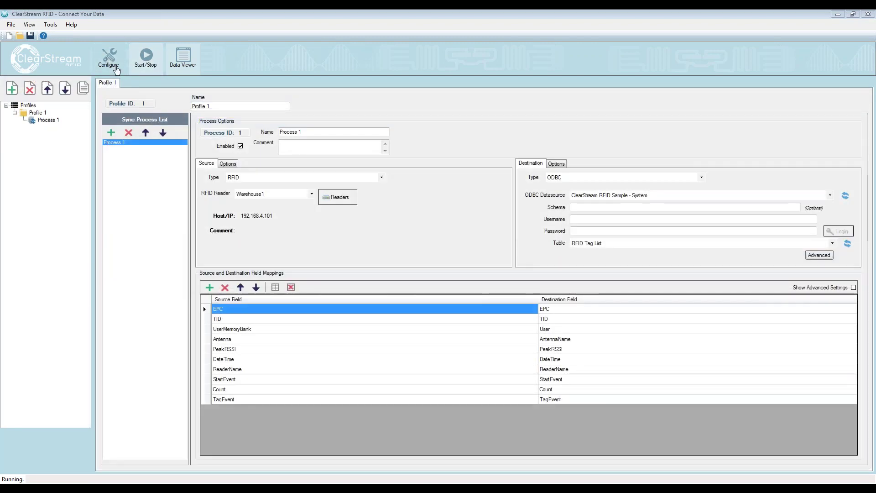
click(333, 198)
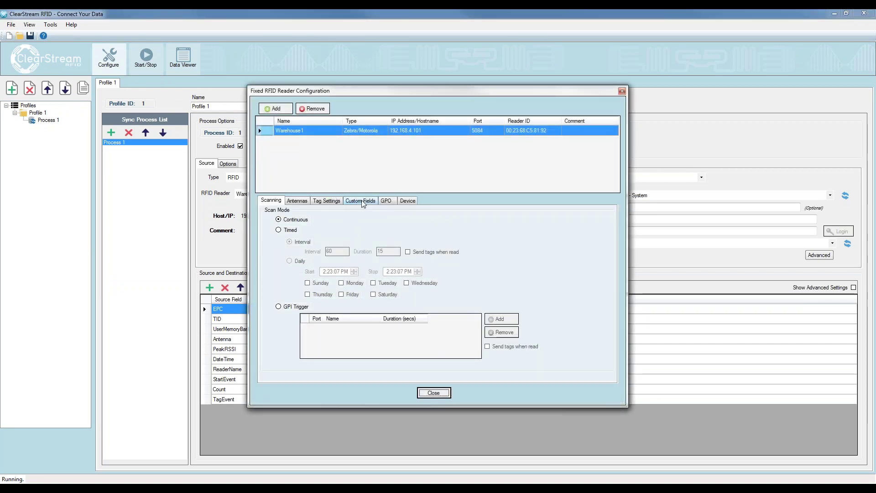
click(410, 201)
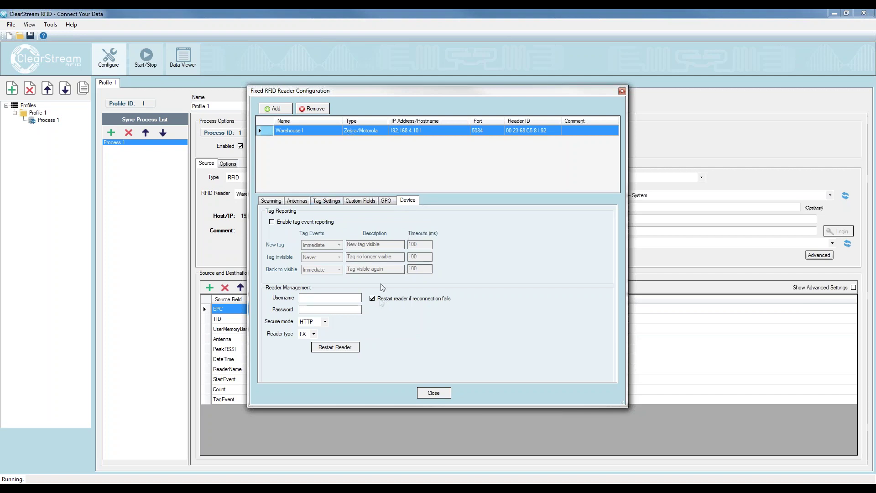
Step: Add a custom field named CompanyName to the Warehouse1 reader
click(364, 203)
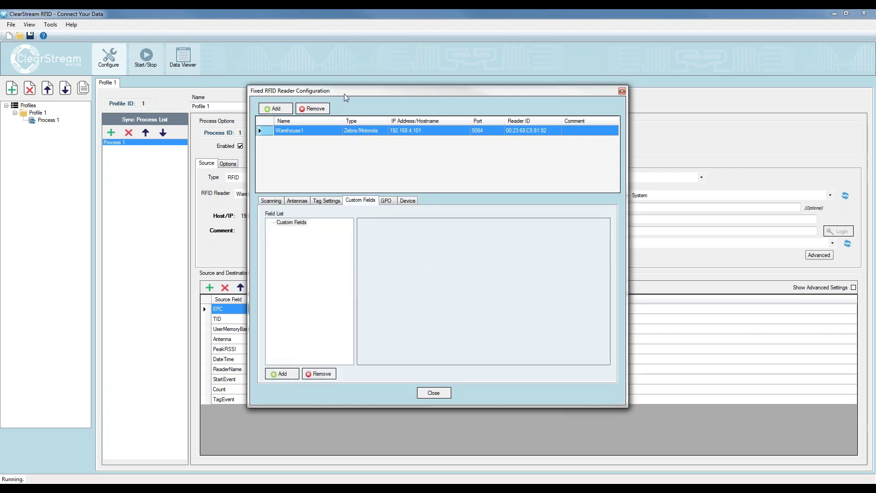
drag(343, 94, 622, 98)
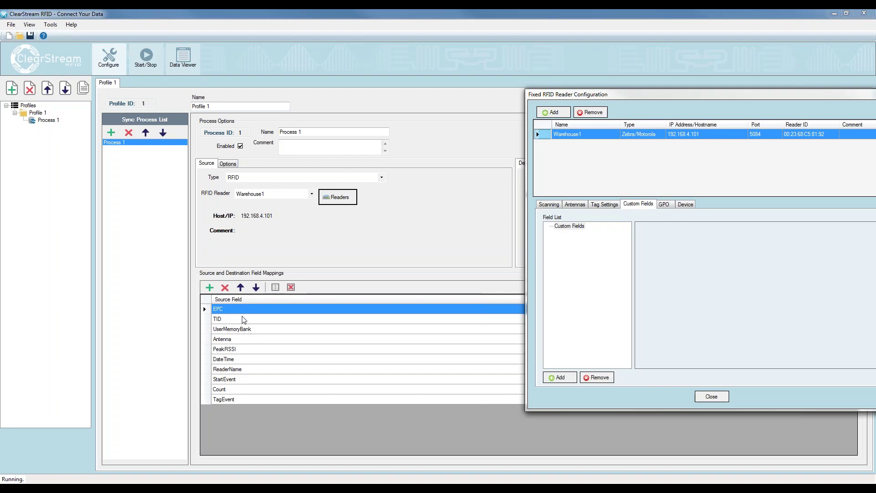
drag(655, 96, 340, 105)
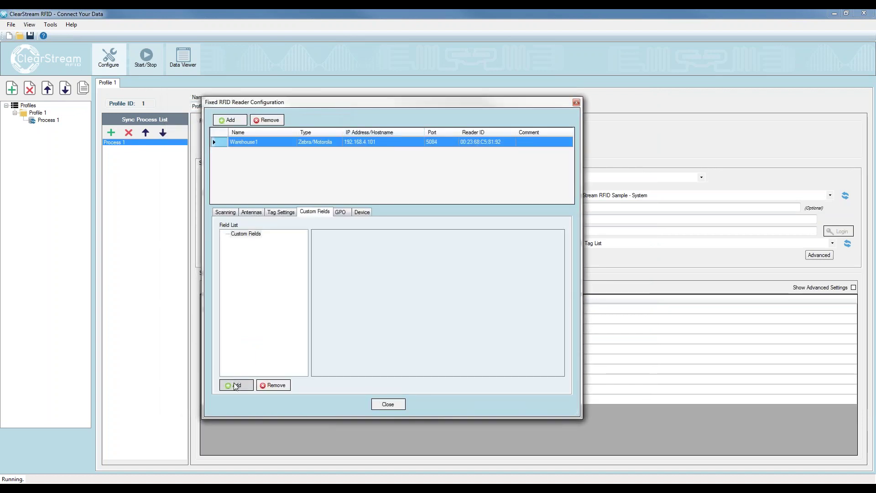
click(236, 386)
click(253, 241)
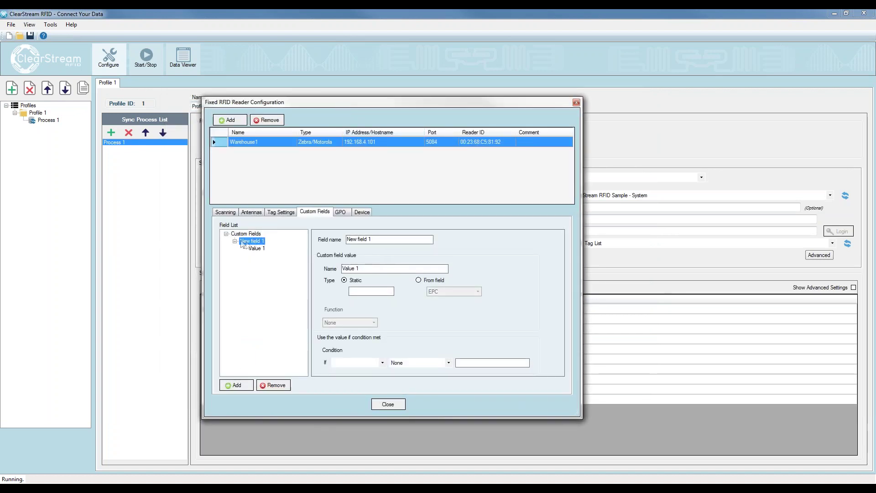
click(379, 239)
drag(372, 239, 329, 240)
text(Comapny)
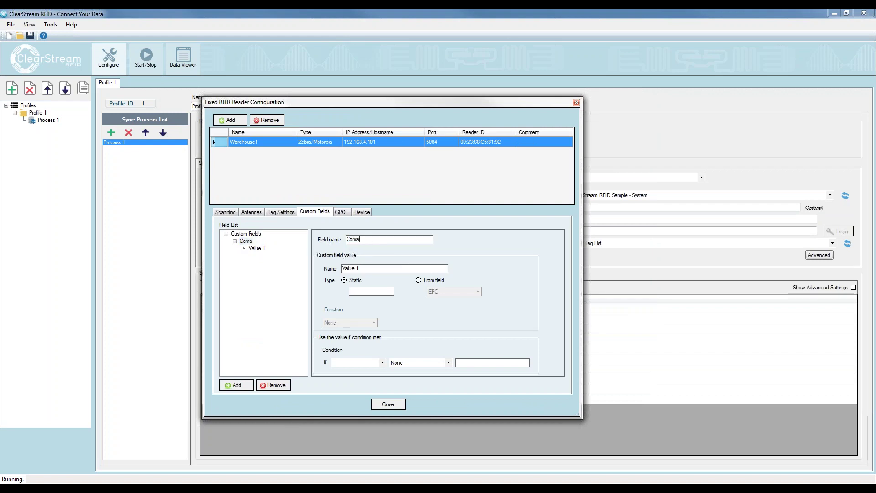
key(BackSpace)
key(BackSpace)
key(BackSpace)
key(BackSpace)
text(panyName)
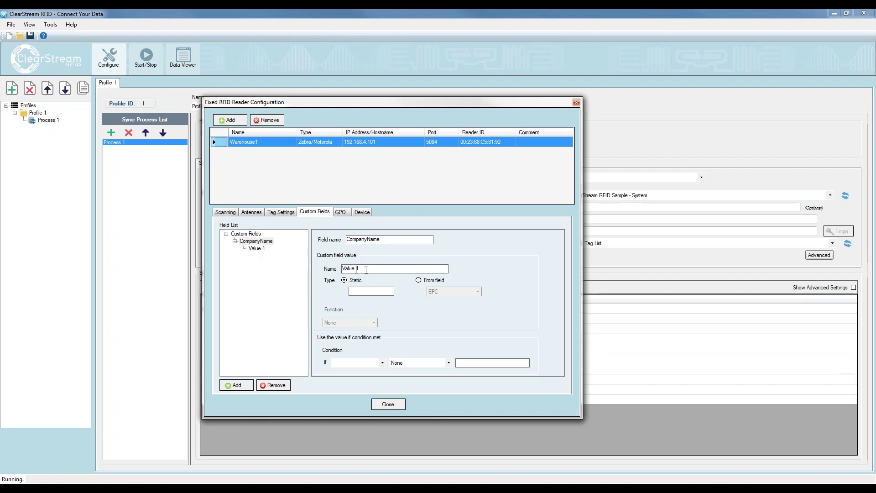
Step: Name the first CompanyName value AcmeCo with static text AcmeCo, used if EPC StartsWith E
drag(366, 270, 342, 269)
text(AcmeCoAcme)
click(382, 363)
click(368, 368)
click(436, 364)
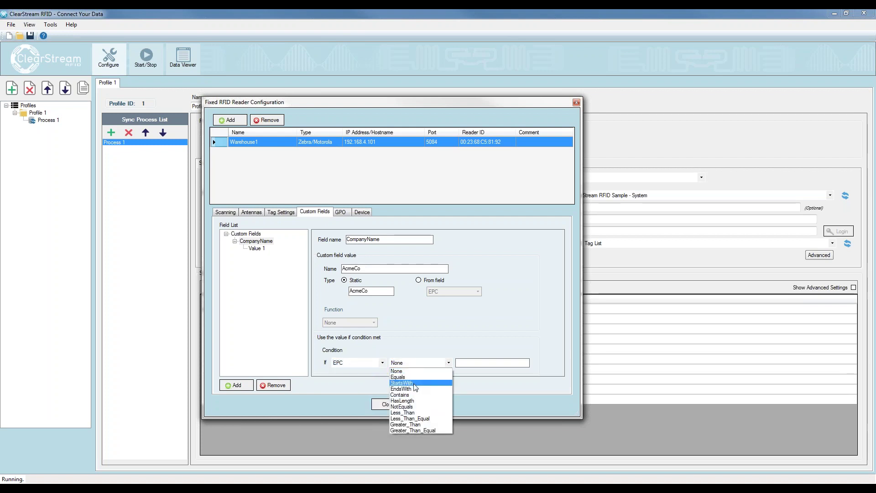
click(415, 383)
click(472, 363)
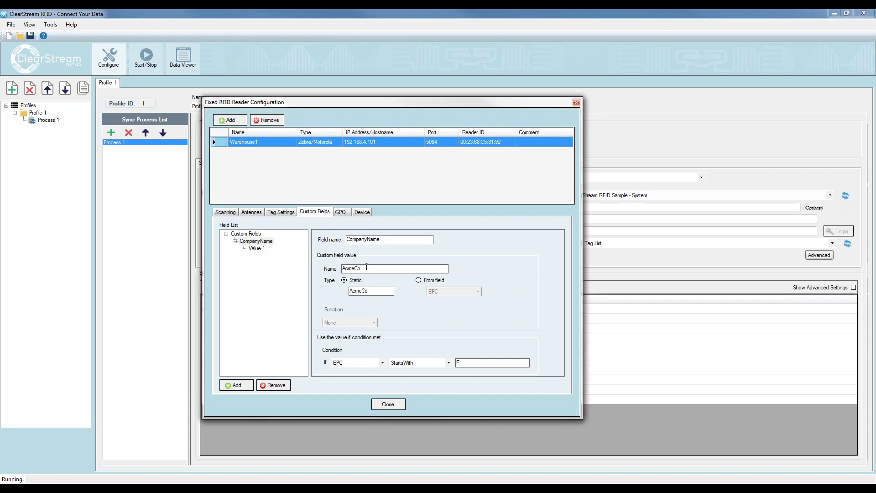
key(shift+Home)
key(Tab)
key(Tab)
click(475, 364)
Step: Add a second value to the CompanyName field, named BigCo with static text BigCo
click(254, 242)
click(236, 385)
click(351, 268)
text(Big)
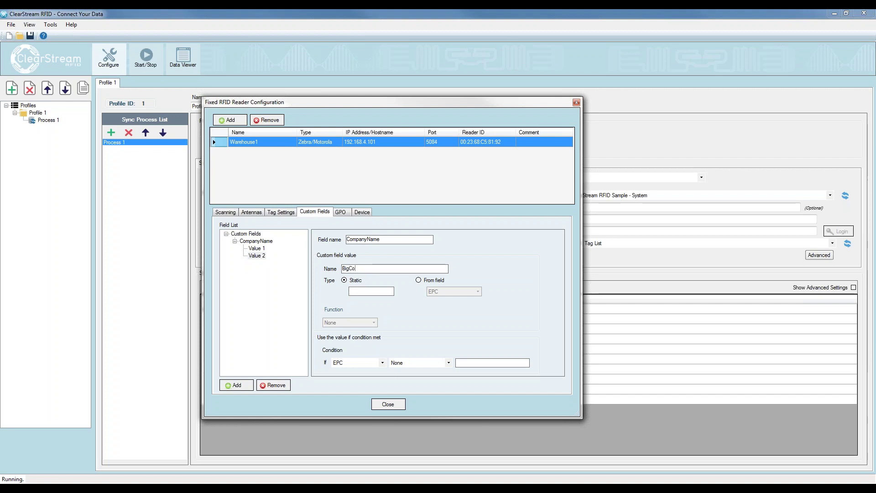
click(365, 291)
text(BigCo)
Step: Set the BigCo value of the CompanyName field to be used if EPC StartsWith 1
click(383, 363)
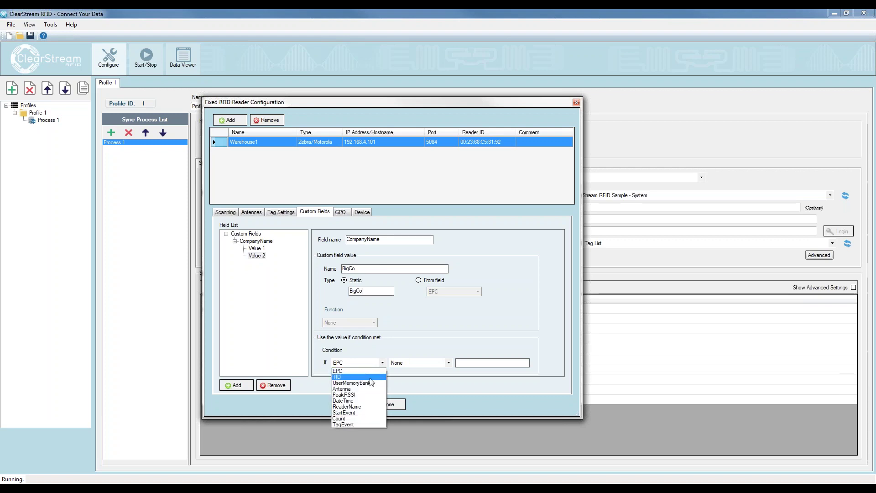
click(373, 375)
click(383, 363)
click(361, 369)
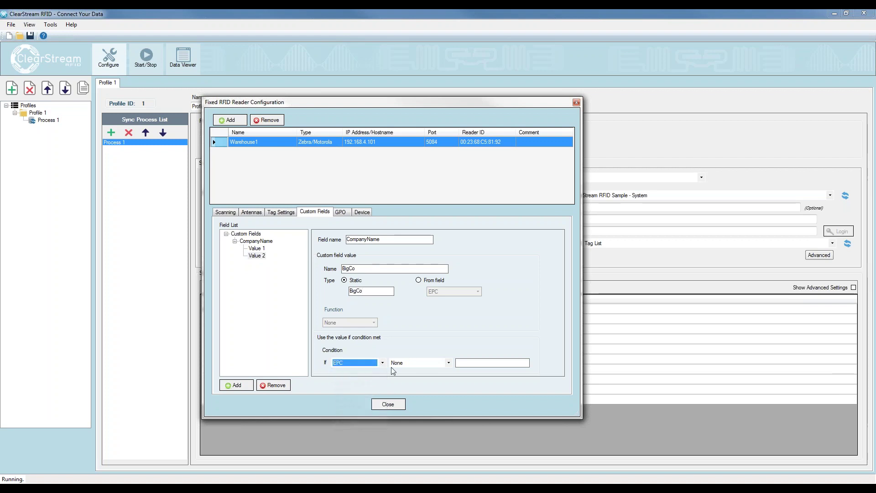
click(449, 363)
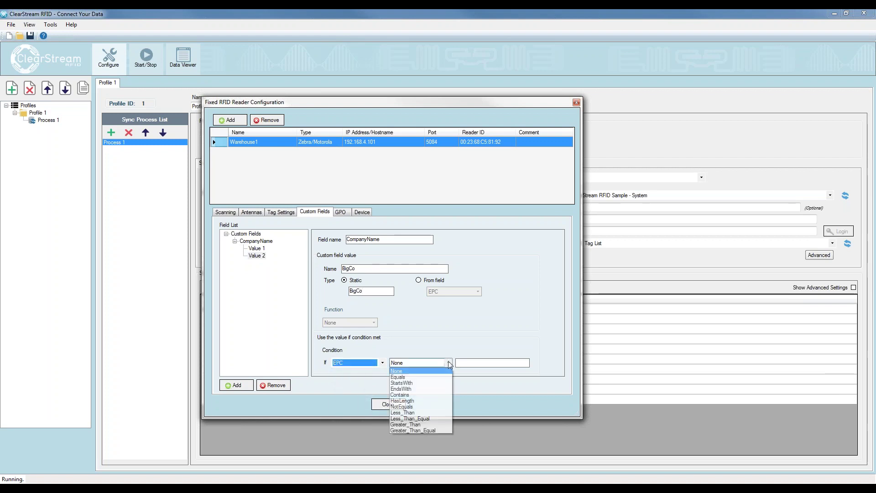
click(414, 385)
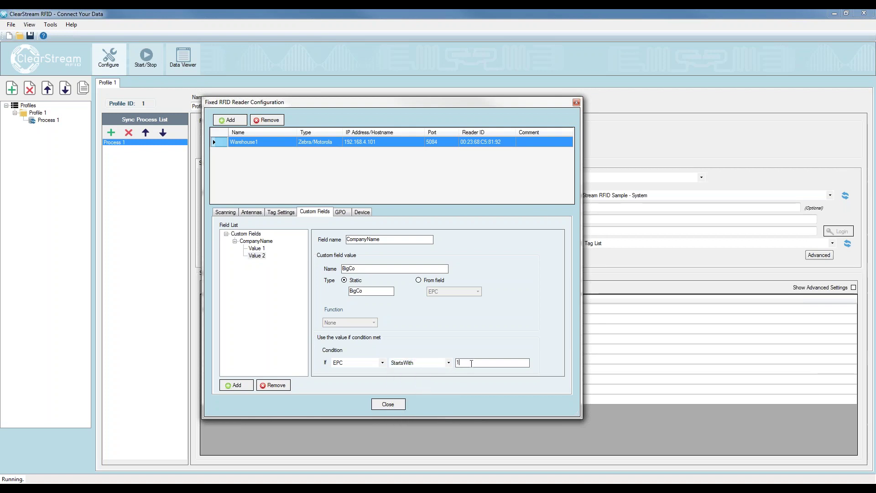
Step: Review the AcmeCo value's name and condition, and close the reader configuration
click(409, 270)
click(259, 249)
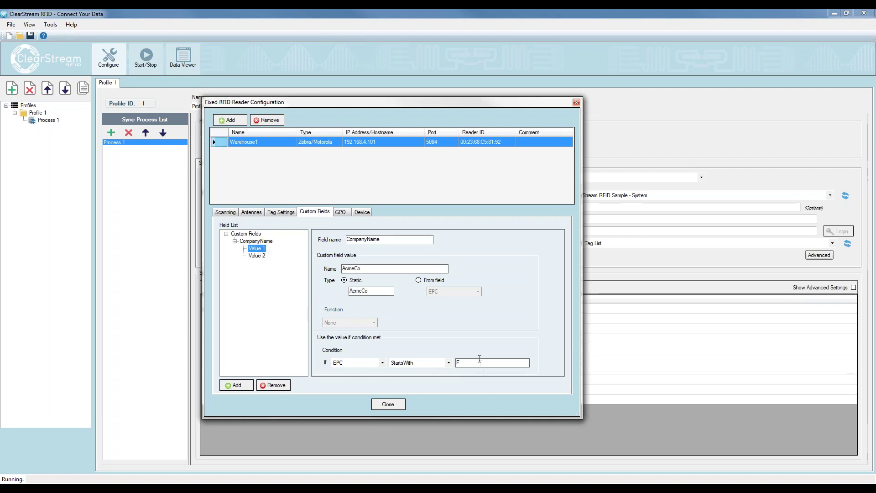
double_click(367, 268)
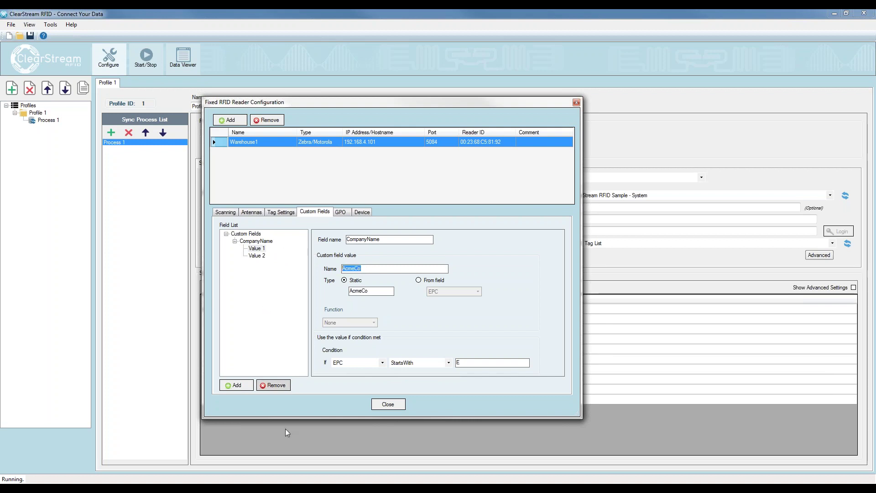
click(388, 404)
Step: Map the CompanyName source field to the TagEvent destination field in the last mapping row
click(271, 402)
click(272, 404)
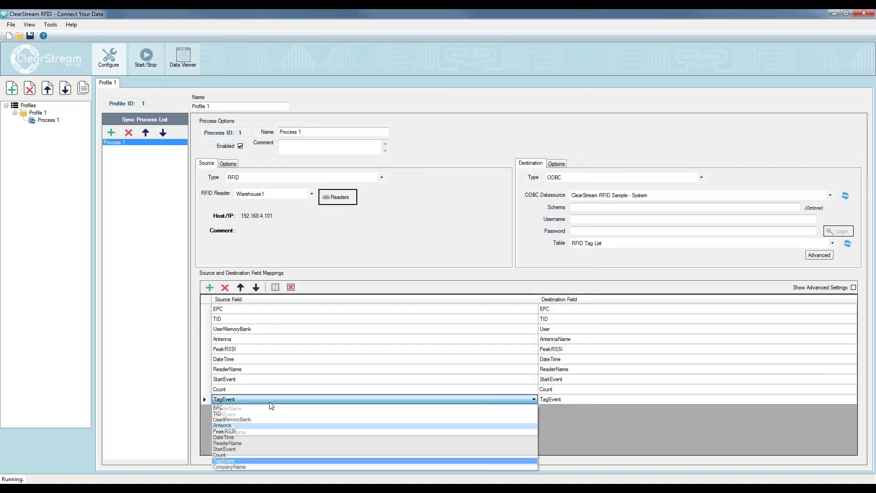
click(247, 468)
click(244, 402)
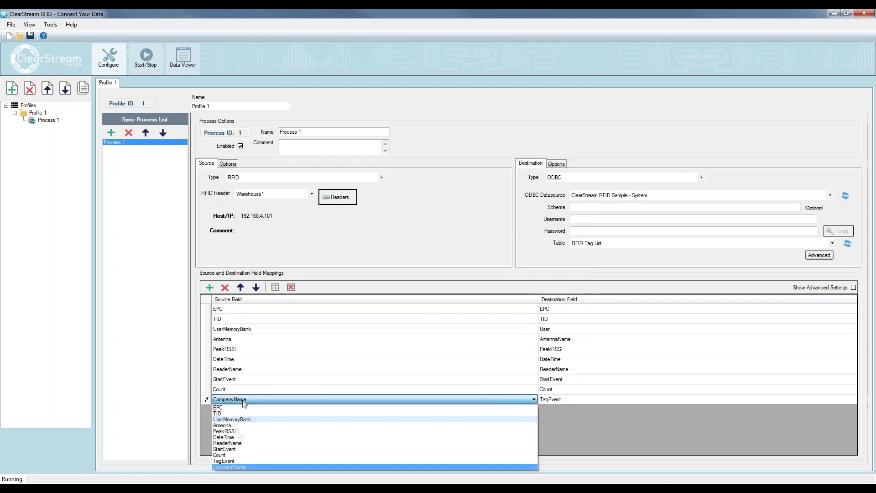
click(238, 468)
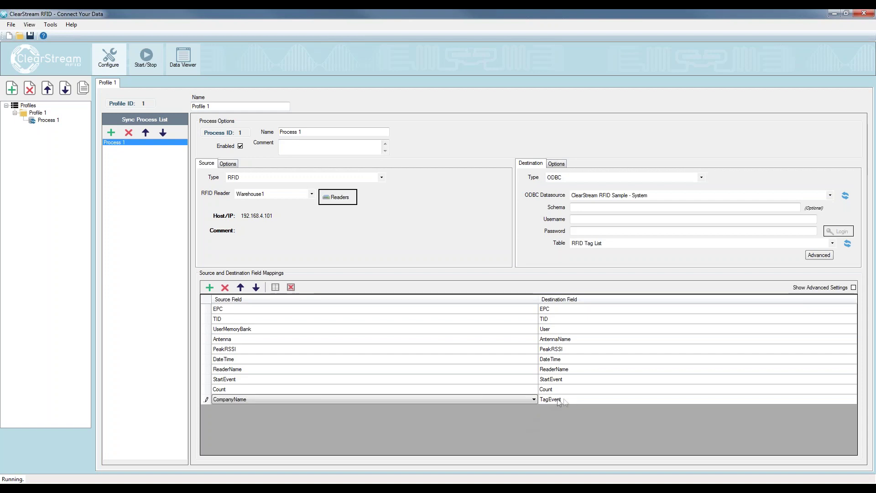
key(Return)
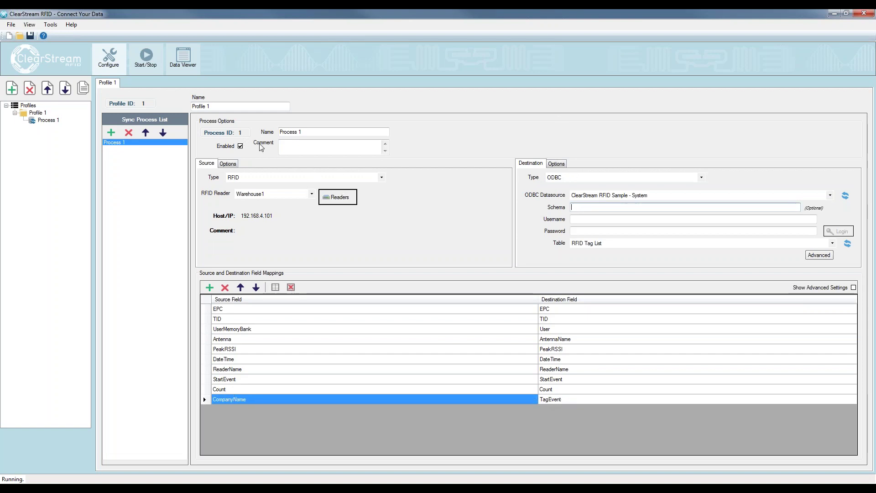
Step: Save the project as WEbinar162408
click(29, 37)
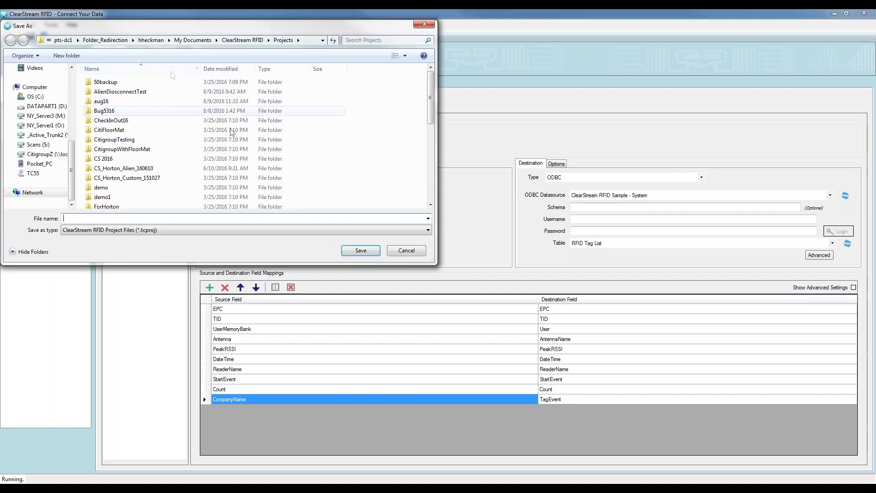
text(WEbinar)
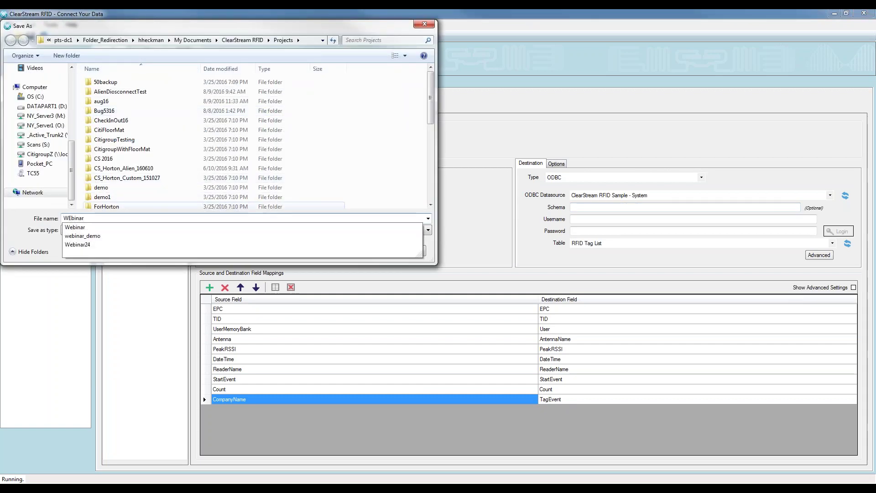
text(162408)
key(Return)
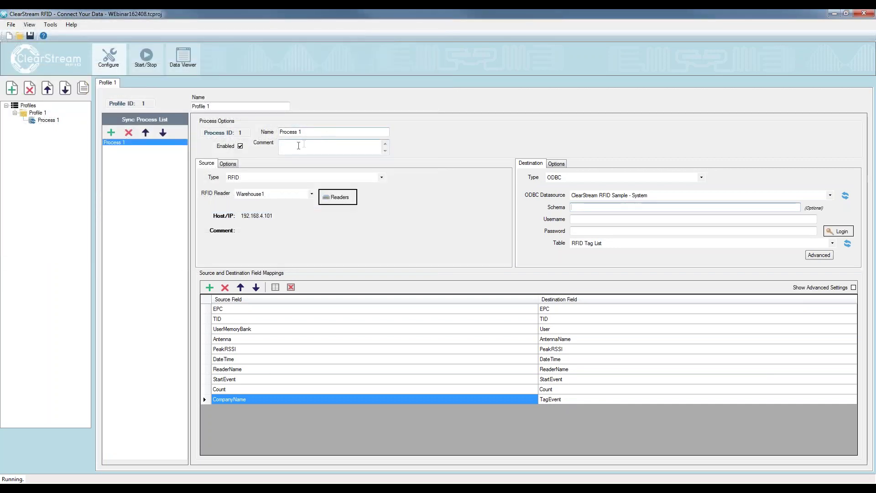
Step: Review the existing RFID Tag List records, comparing the EPC and TagEvent columns with the configured field mapping
click(146, 58)
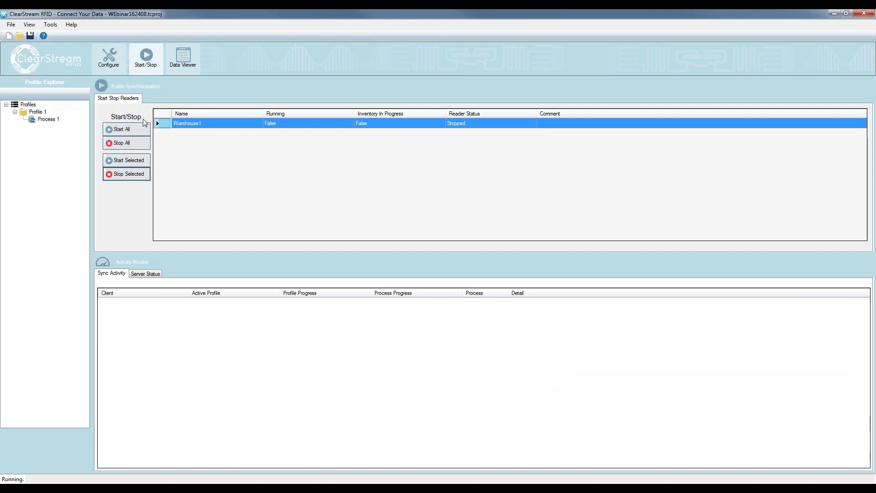
click(183, 58)
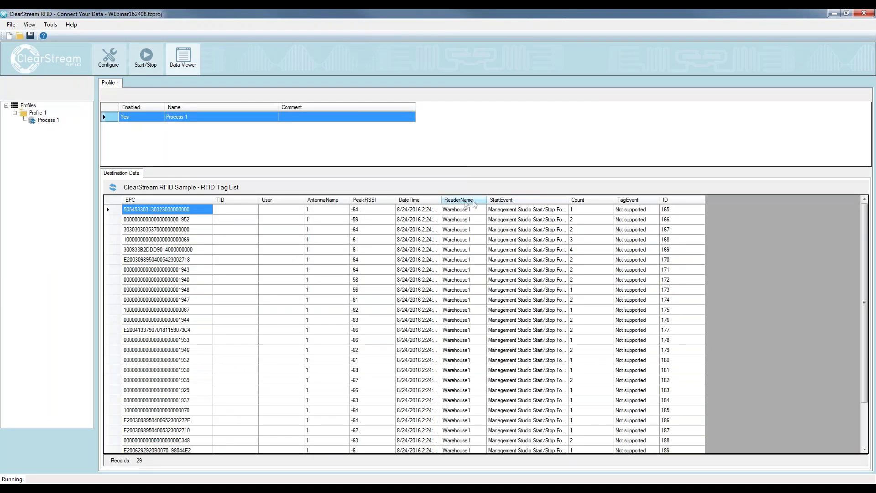
click(110, 61)
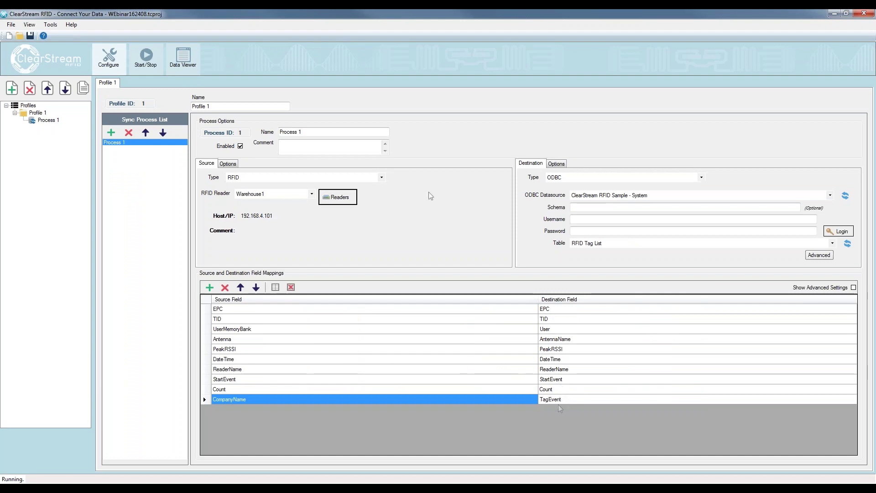
click(183, 58)
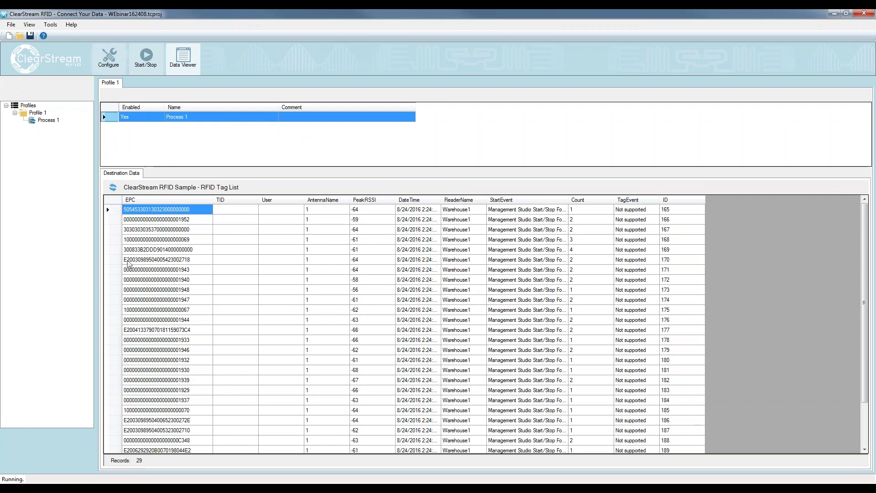
click(128, 242)
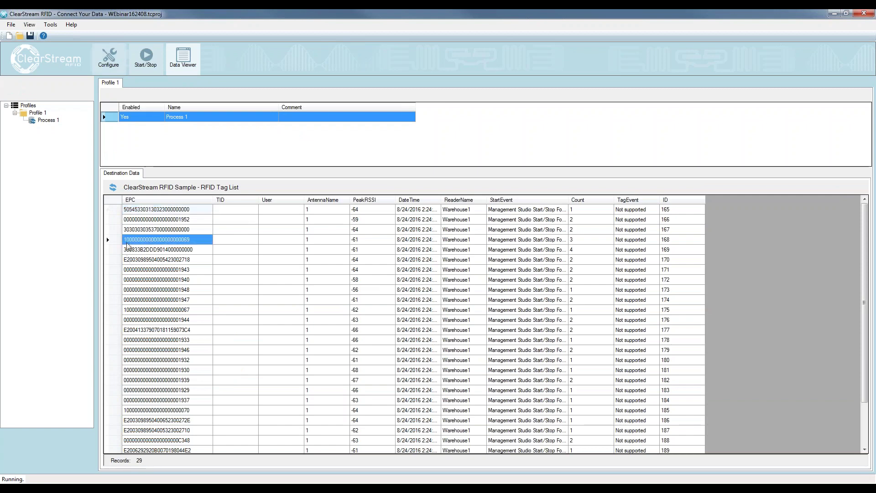
Step: Start the Warehouse1 reader and refresh the RFID Tag List destination data
click(145, 57)
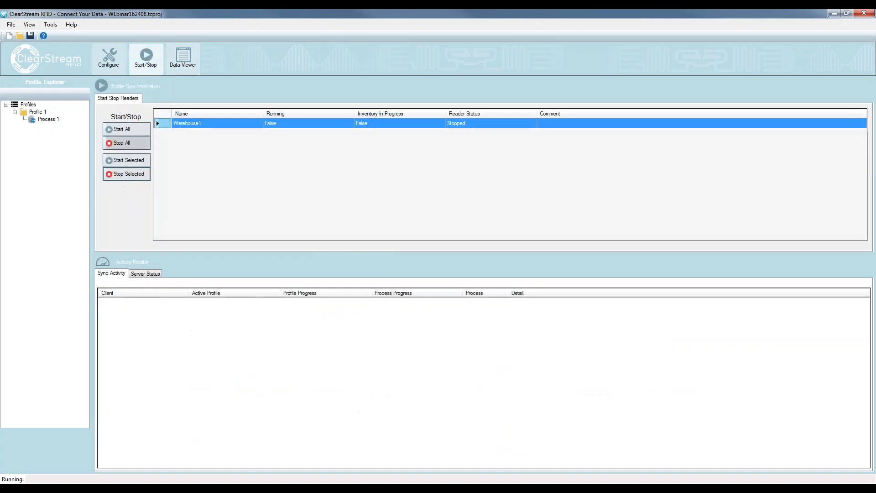
click(135, 160)
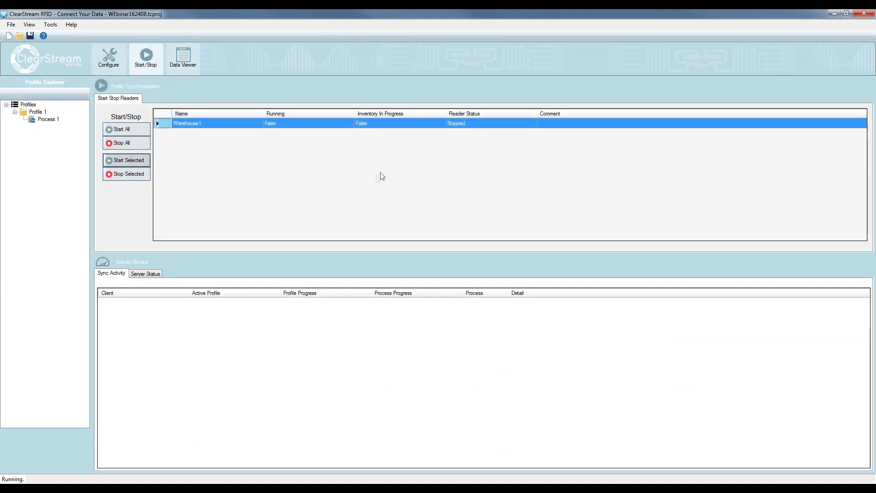
click(183, 57)
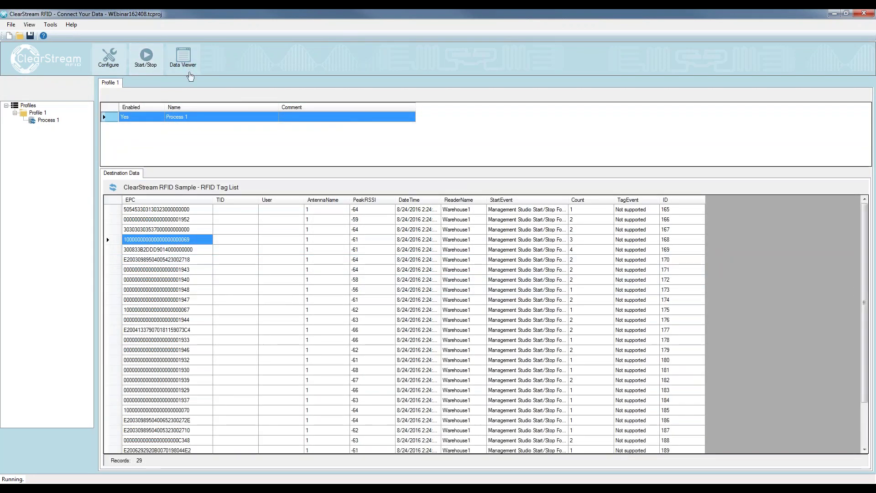
click(114, 188)
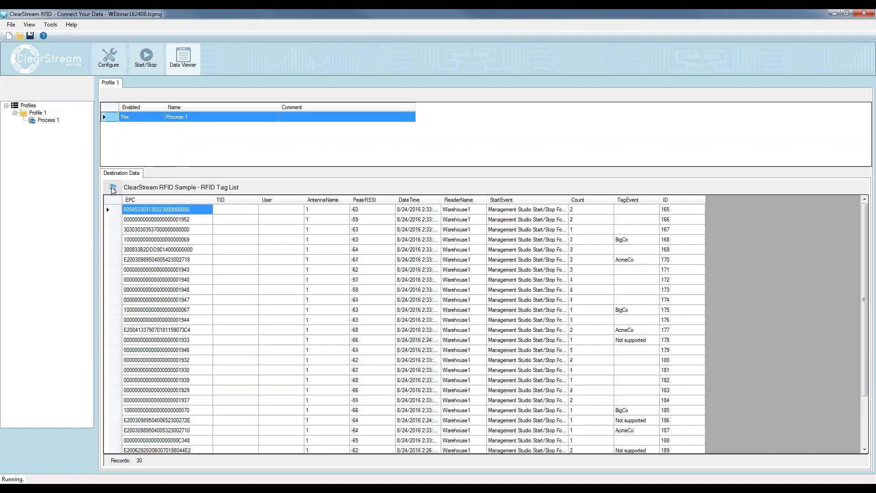
click(114, 189)
Step: Check the TagEvent values against the EPC prefixes in the refreshed tag records
click(629, 244)
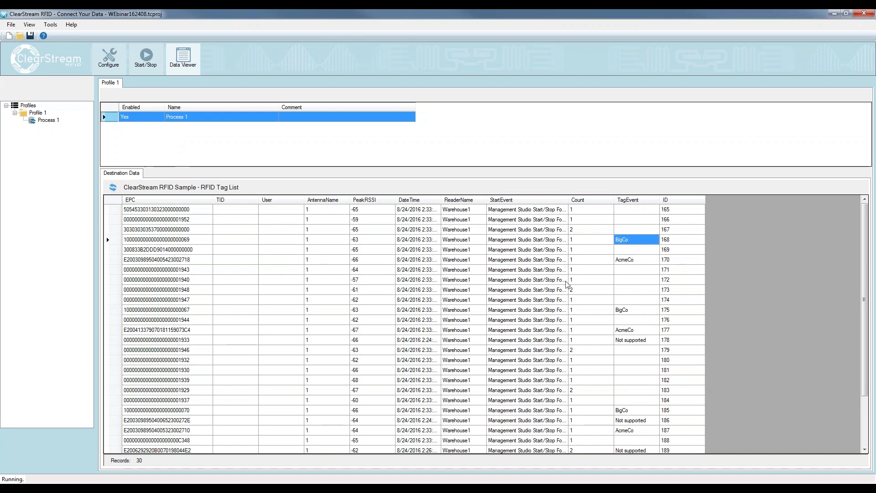
click(131, 260)
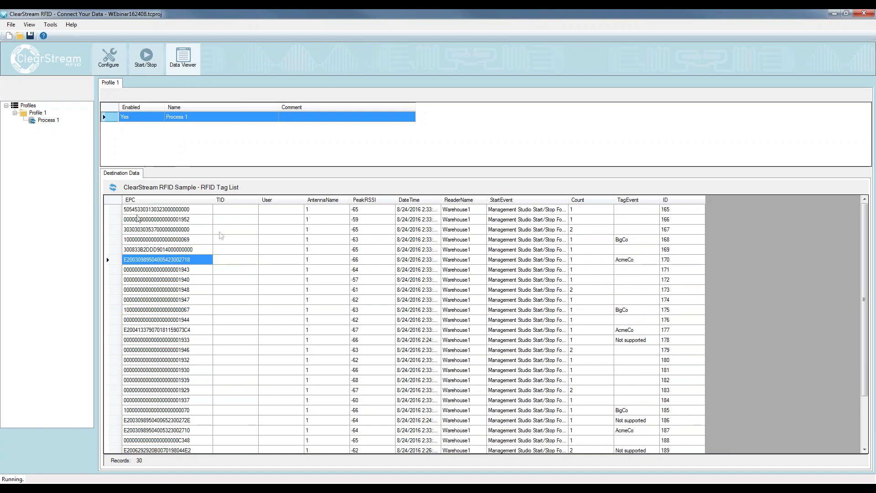
click(655, 209)
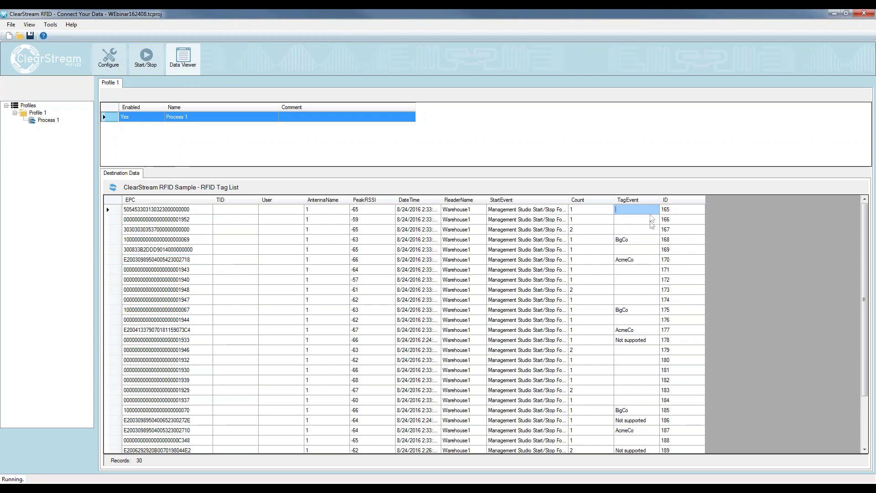
mouse_move(652, 229)
mouse_down()
mouse_move(643, 212)
mouse_move(641, 234)
mouse_up()
click(641, 232)
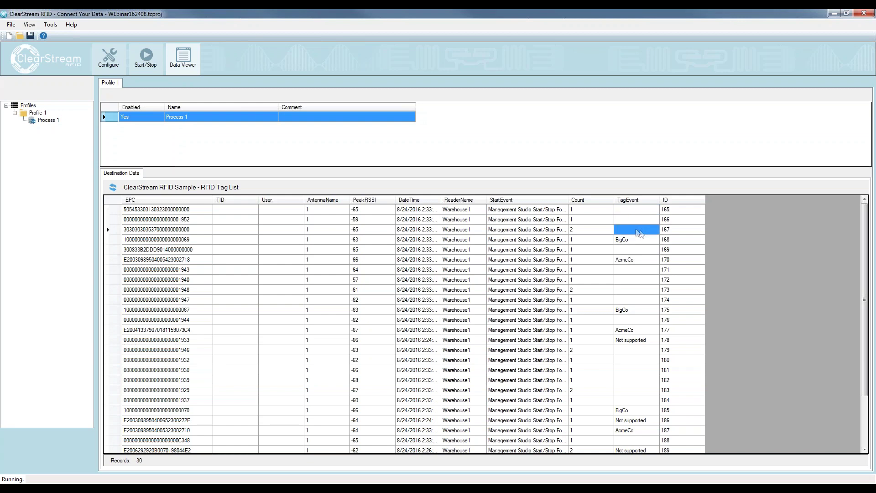
Step: Stop the Warehouse1 reader and return to the destination data
click(146, 58)
click(130, 174)
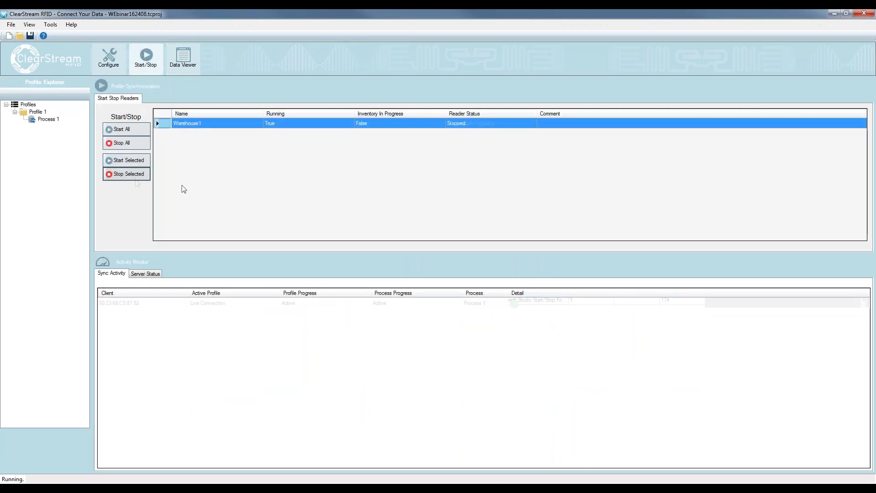
click(183, 58)
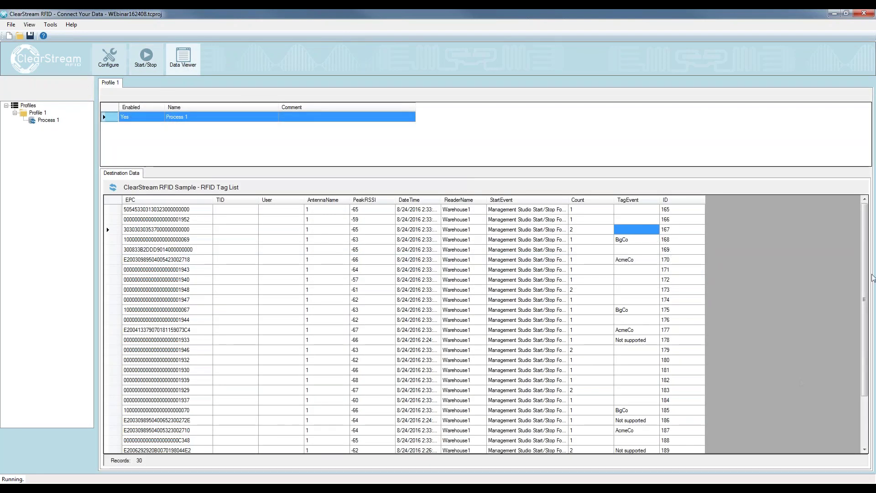
Step: Examine the full RFID Tag List for records whose EPC matches or does not match a CompanyName condition
scroll(639, 366, down, 3)
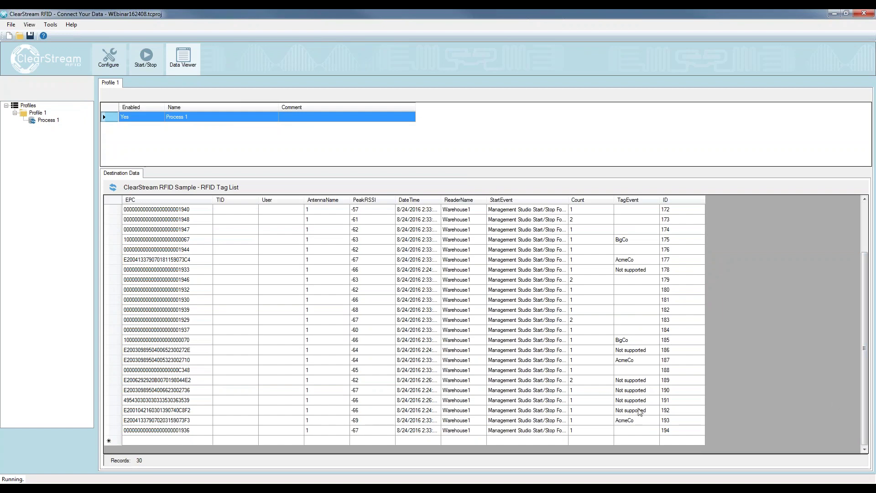
scroll(866, 410, up, 1)
scroll(706, 272, up, 3)
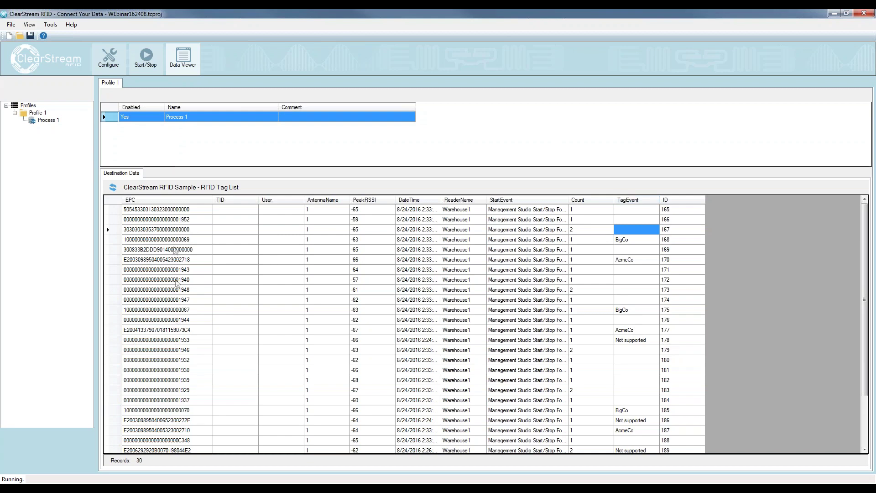
click(176, 219)
click(175, 232)
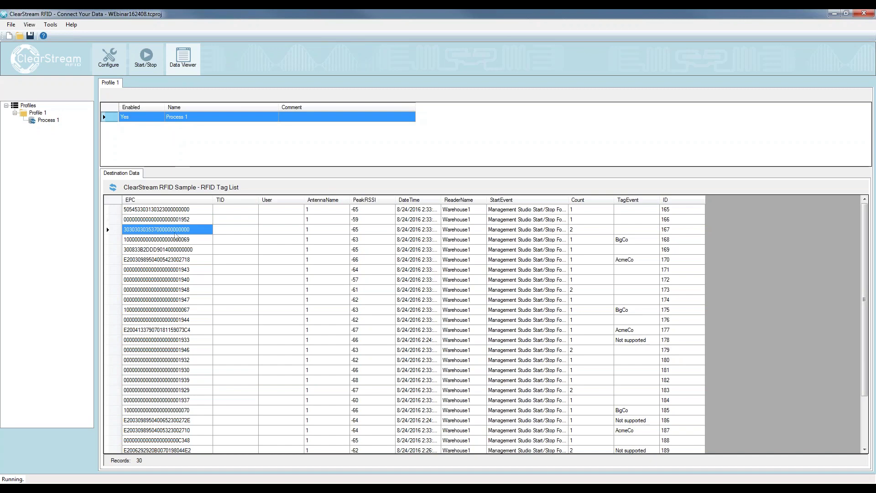
click(175, 238)
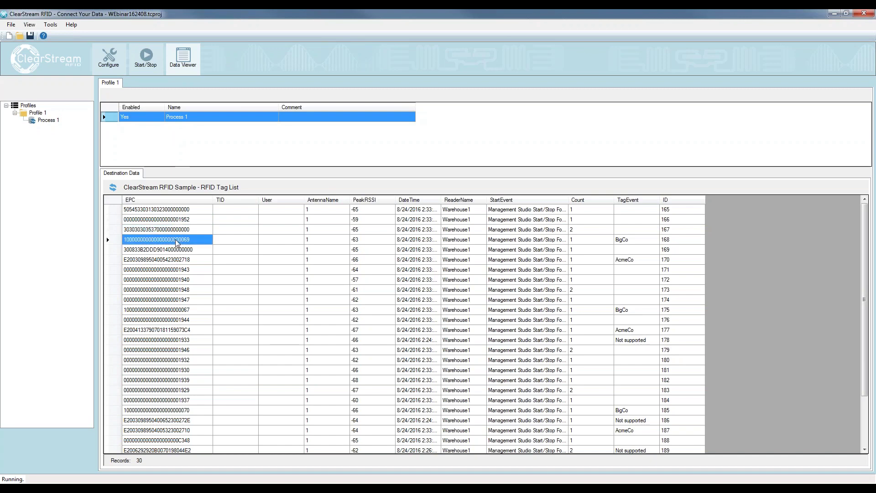
click(629, 220)
click(634, 250)
Step: Reopen the Warehouse1 reader's custom fields and review the static text and conditions of AcmeCo and BigCo
click(109, 57)
click(343, 199)
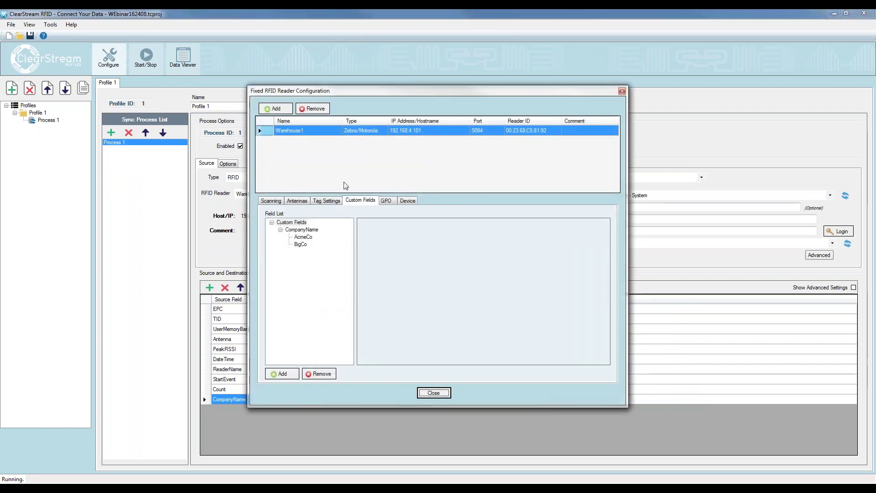
click(303, 237)
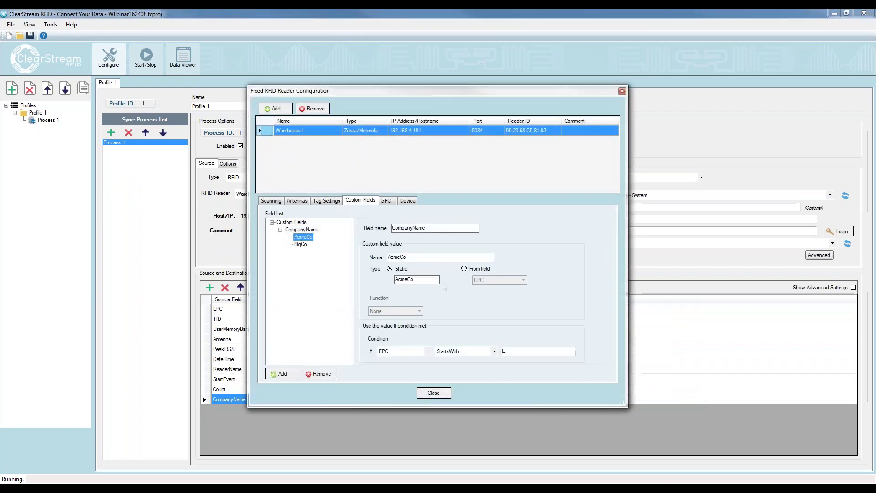
click(302, 244)
click(303, 237)
double_click(406, 279)
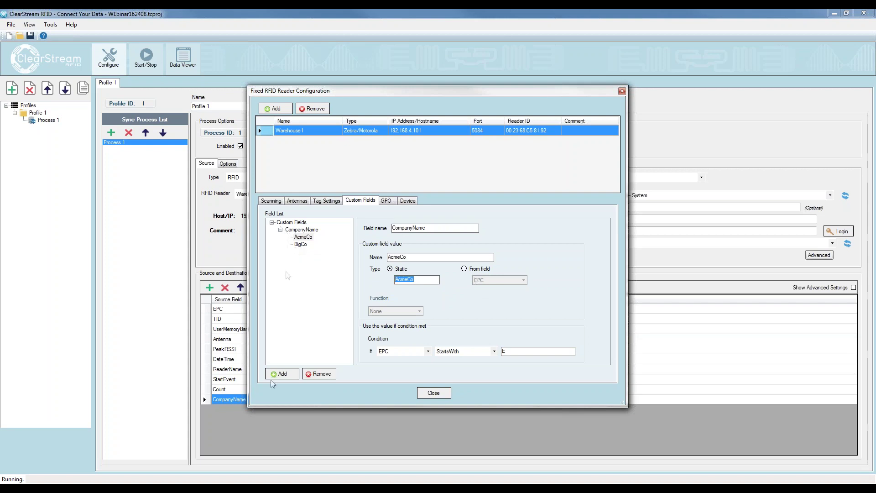
Step: Add a second custom field to the Warehouse1 reader and take its value from the UserMemoryBank field
click(291, 223)
click(281, 374)
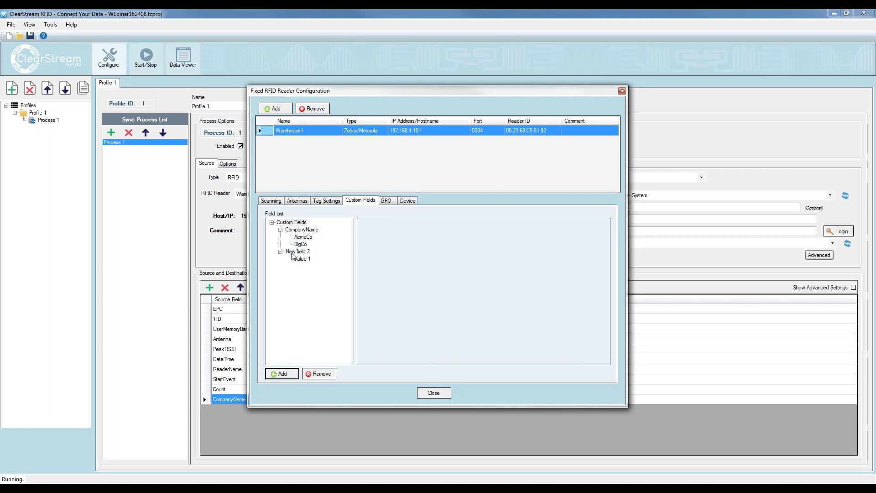
click(296, 252)
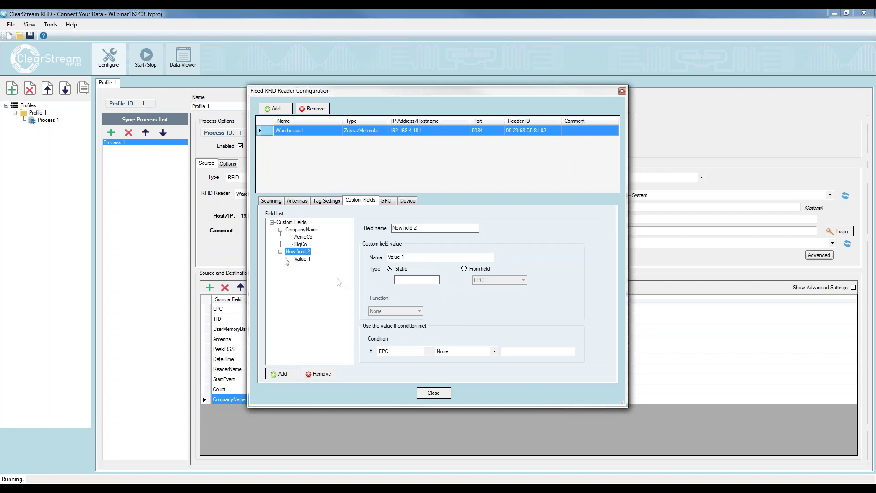
click(475, 270)
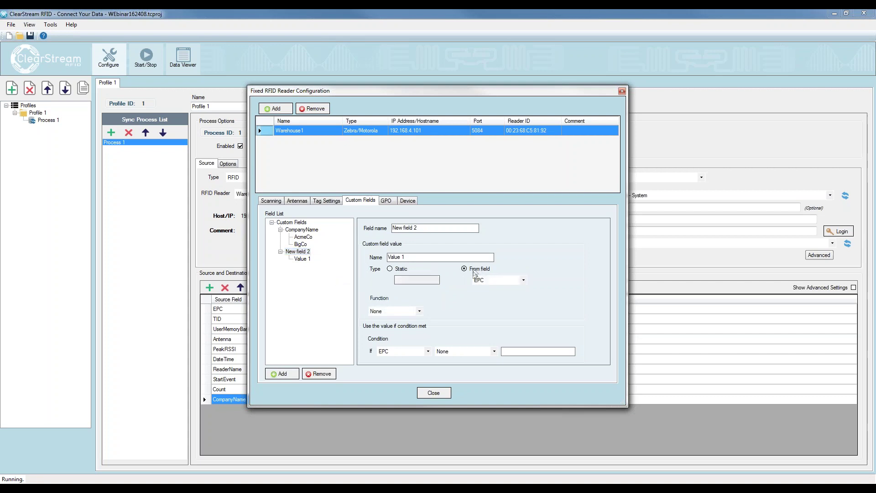
click(523, 280)
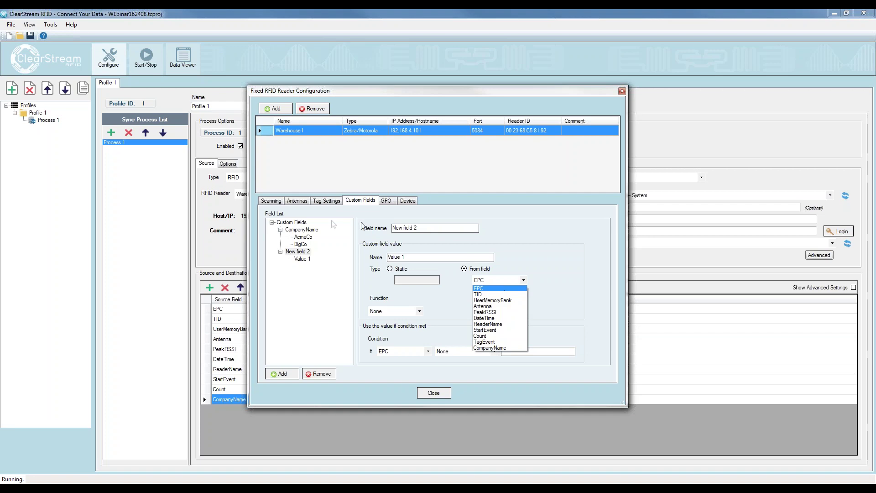
click(477, 288)
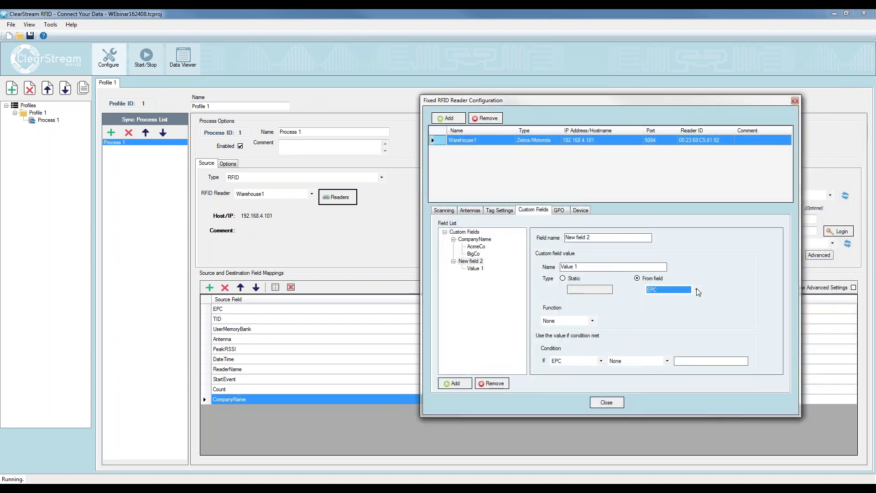
click(697, 291)
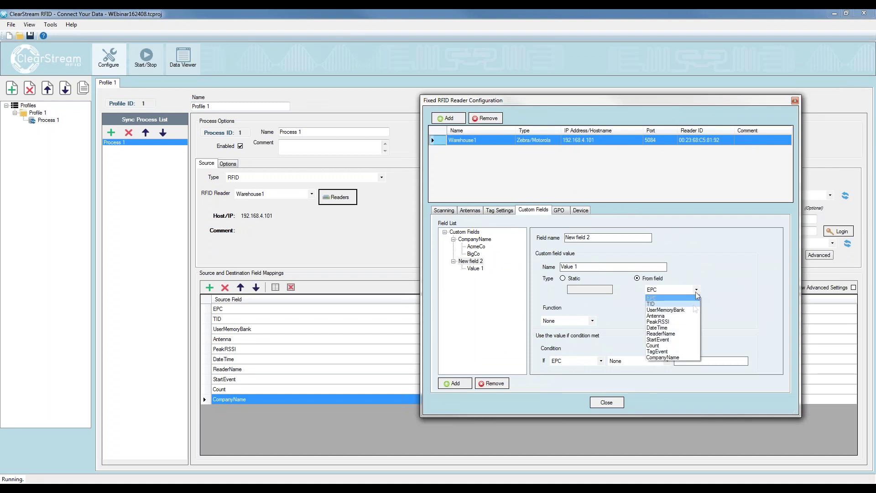
click(676, 313)
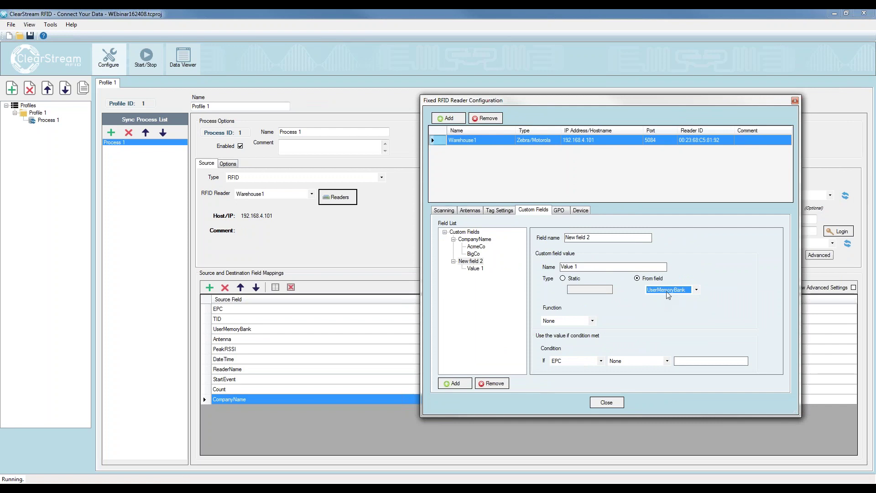
Step: Apply the LEFT function with 8 characters to the new field's UserMemoryBank value
click(592, 322)
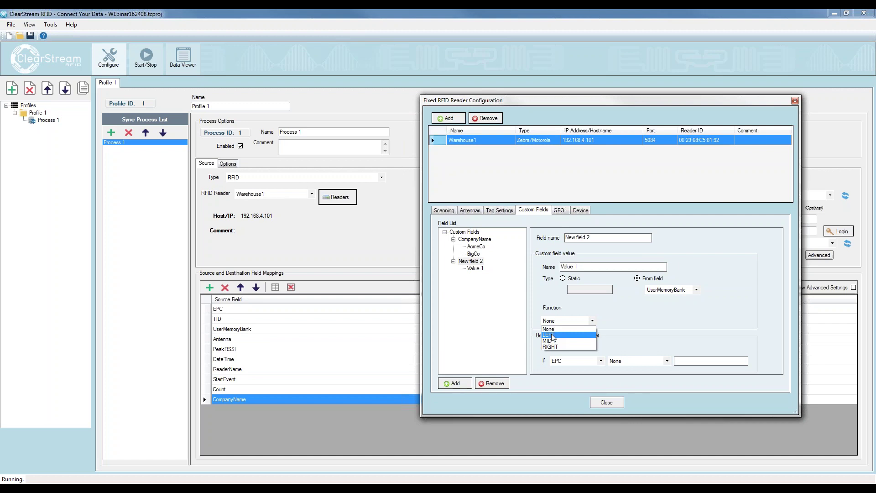
click(550, 335)
key(Tab)
text(8)
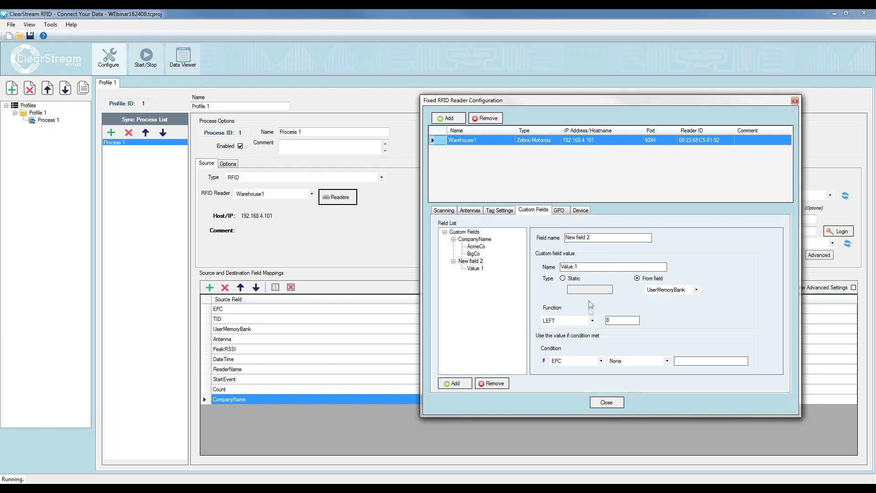
Step: Rename the new custom field as PartNumber
click(474, 263)
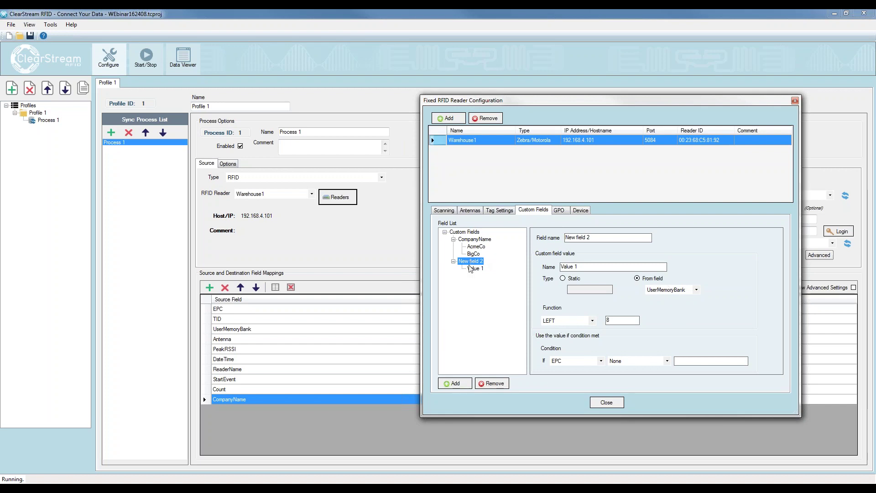
click(458, 231)
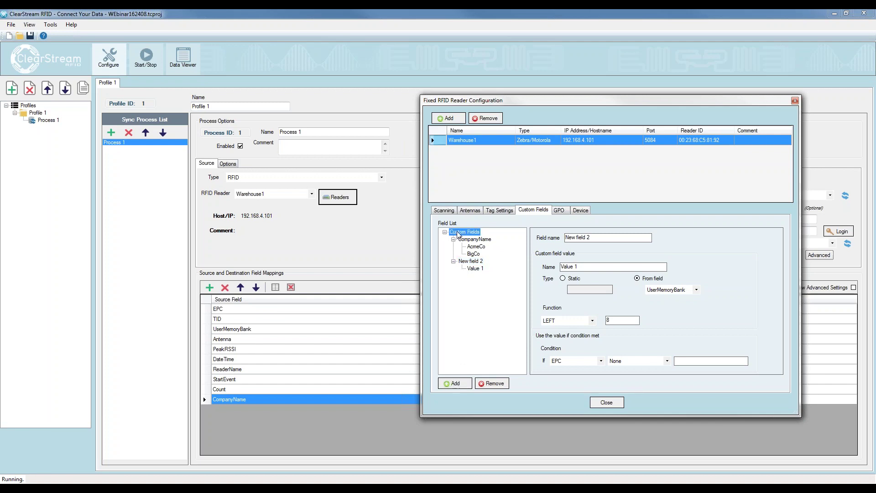
click(466, 261)
key(Tab)
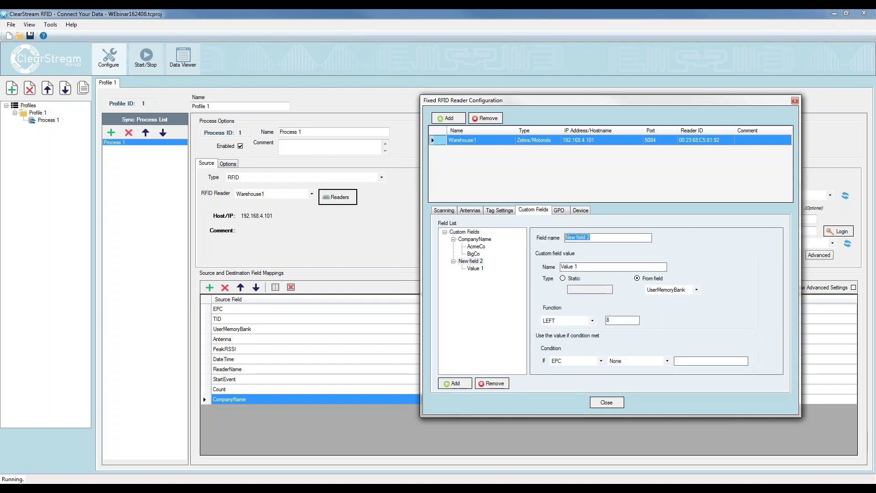
text(Part N)
key(BackSpace)
key(BackSpace)
text(Number)
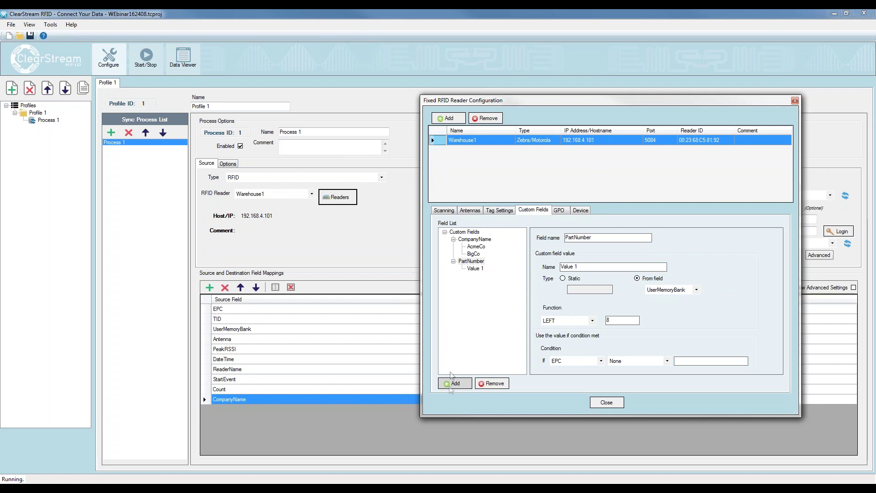
Step: Add a third custom field to the reader and name it SerialNumber
click(461, 232)
click(457, 383)
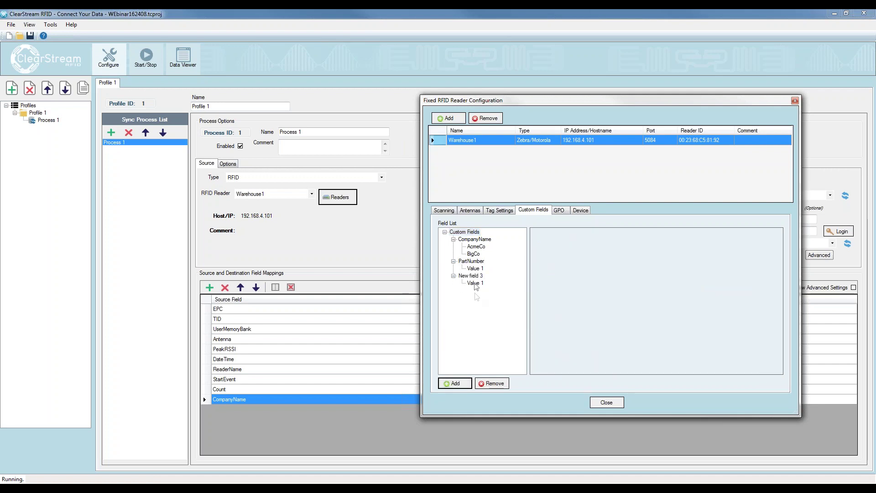
text(Sel)
text(ial Number)
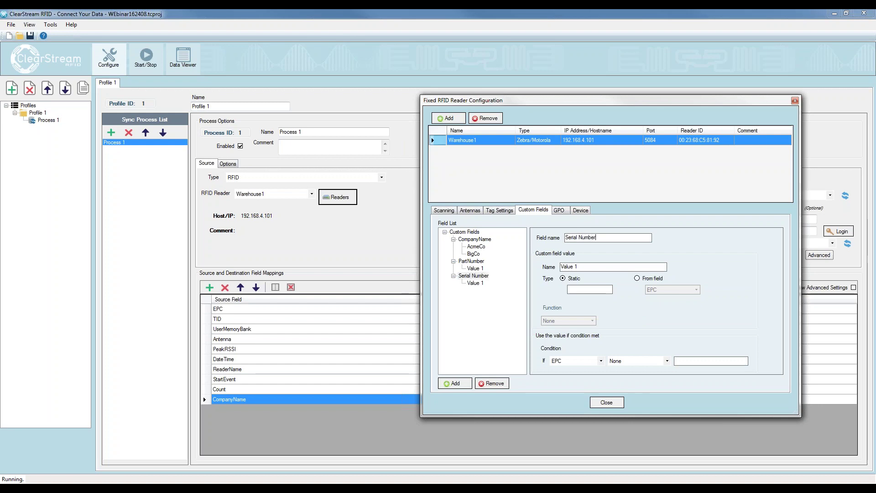
key(ctrl+Left)
key(BackSpace)
Step: Take the SerialNumber value from UserMemoryBank using the MID function with parameters 8 and 8
click(645, 280)
click(696, 290)
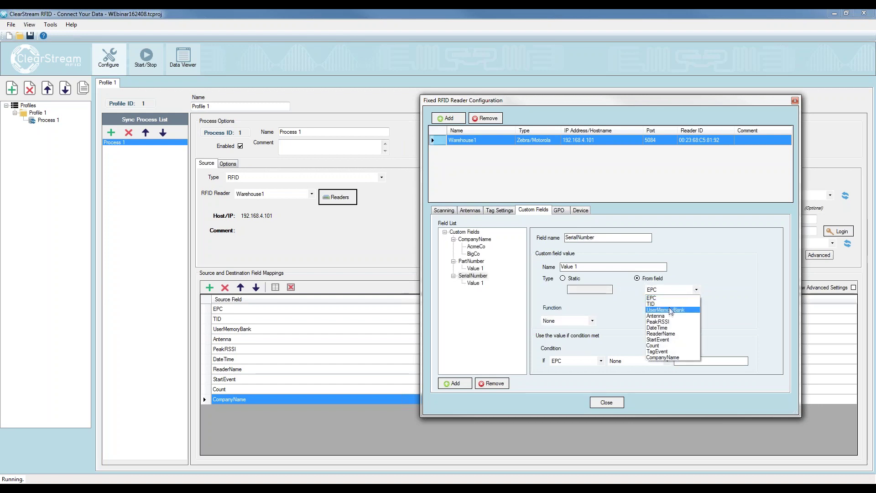
click(670, 310)
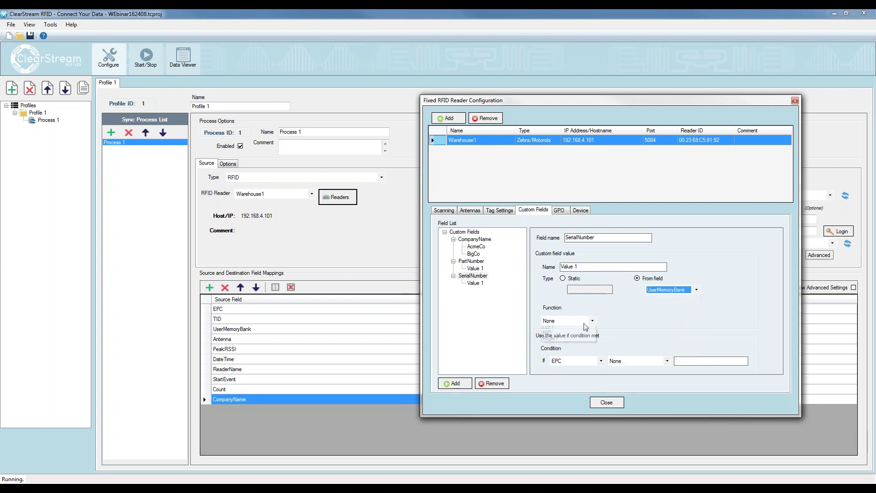
click(579, 321)
click(569, 341)
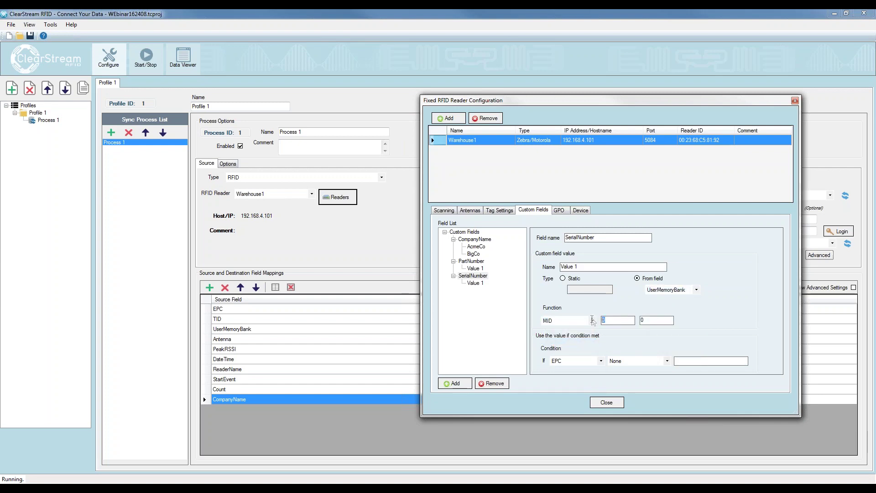
text(8)
key(Tab)
text(8)
Step: Review the PartNumber field's settings and the operators available for its EPC condition
click(470, 268)
click(471, 262)
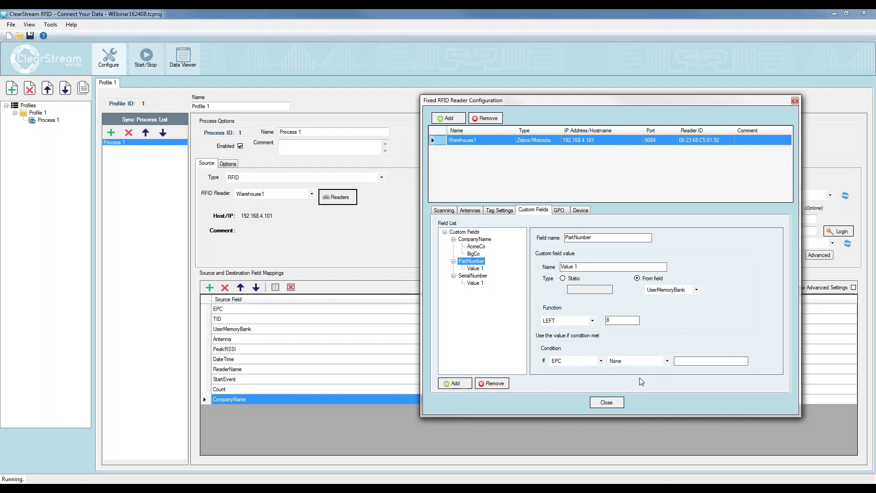
click(660, 360)
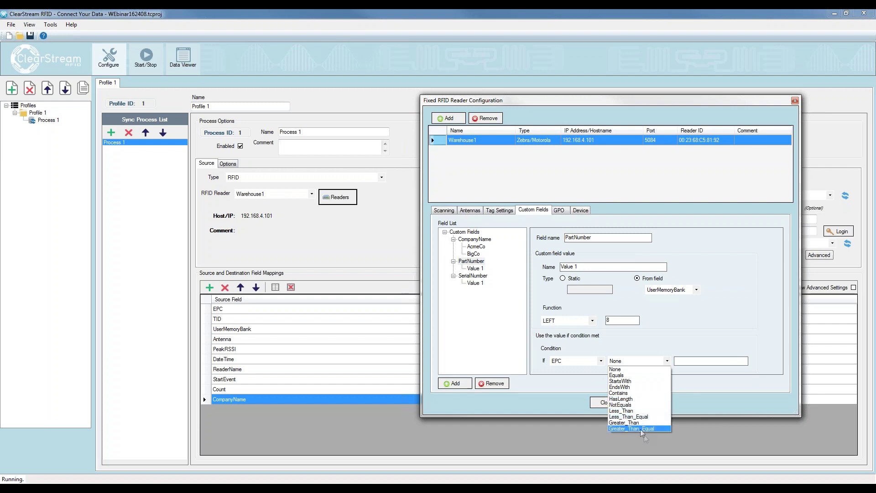
click(605, 381)
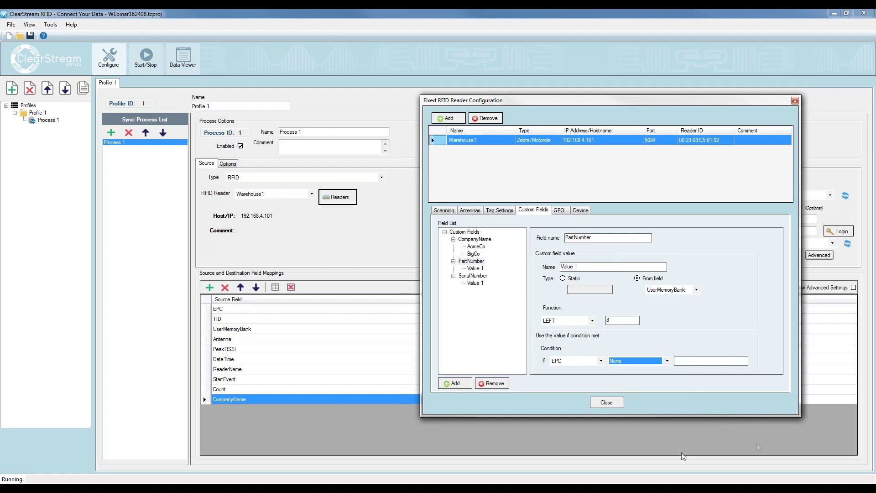
Step: Review the Warehouse1 reader's tag settings, antenna list and scan mode options
click(502, 213)
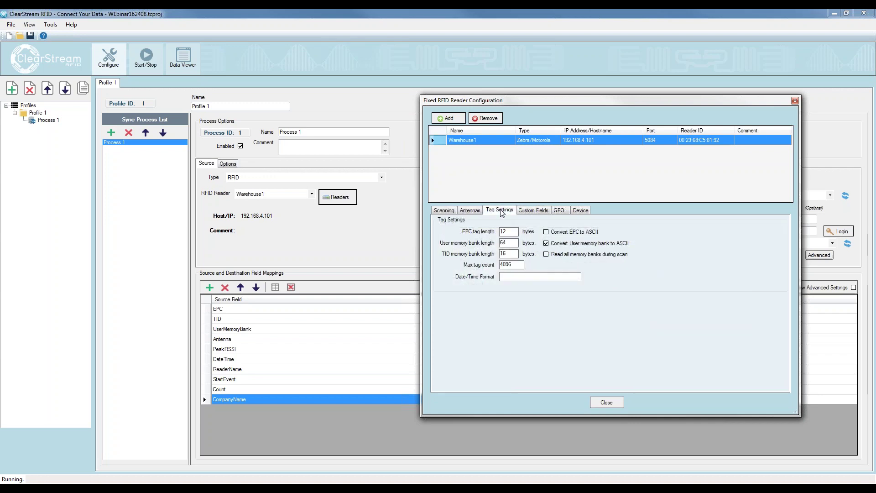
click(509, 276)
click(479, 212)
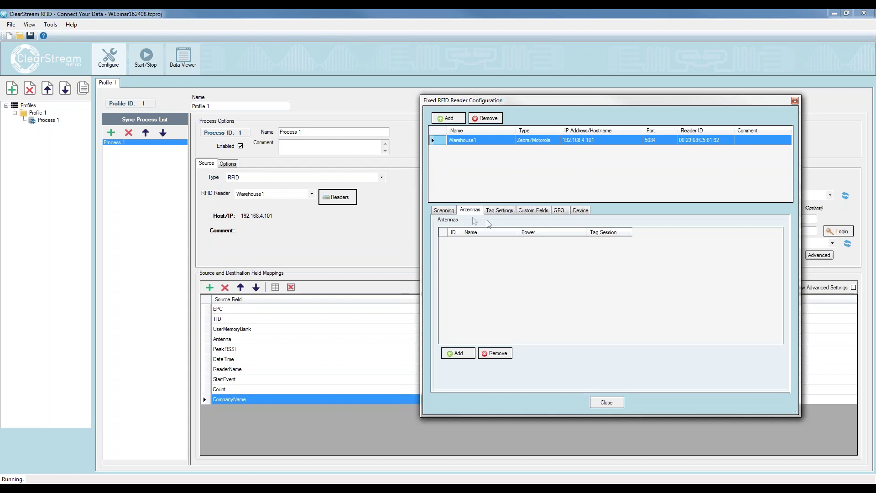
click(446, 212)
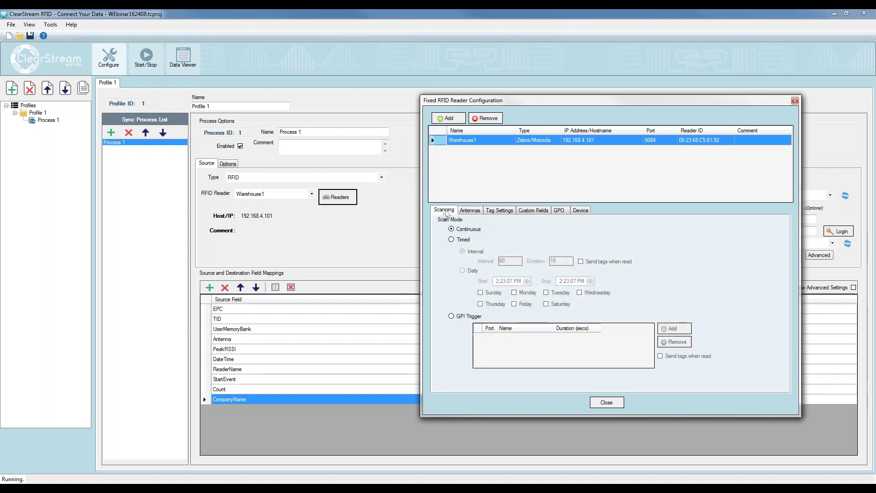
drag(550, 102, 433, 99)
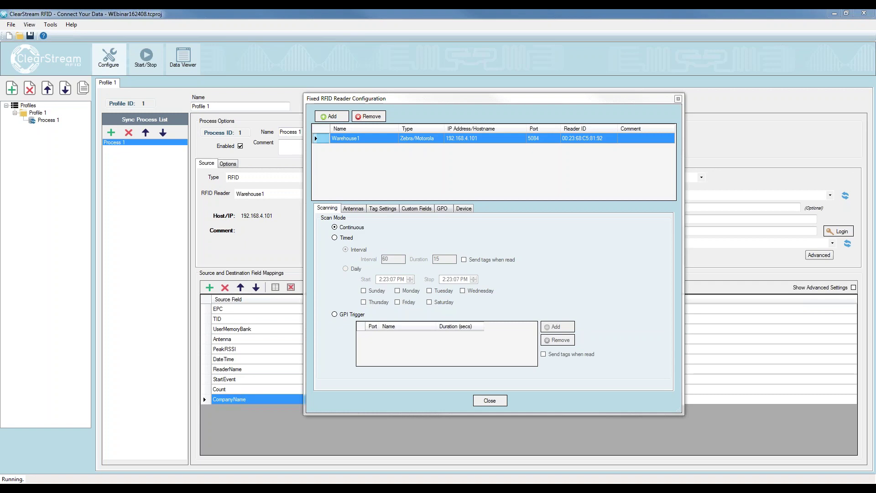
Step: Switch to the PowerPoint slide show at the ClearStream RFID Kits slide
key(alt+Tab)
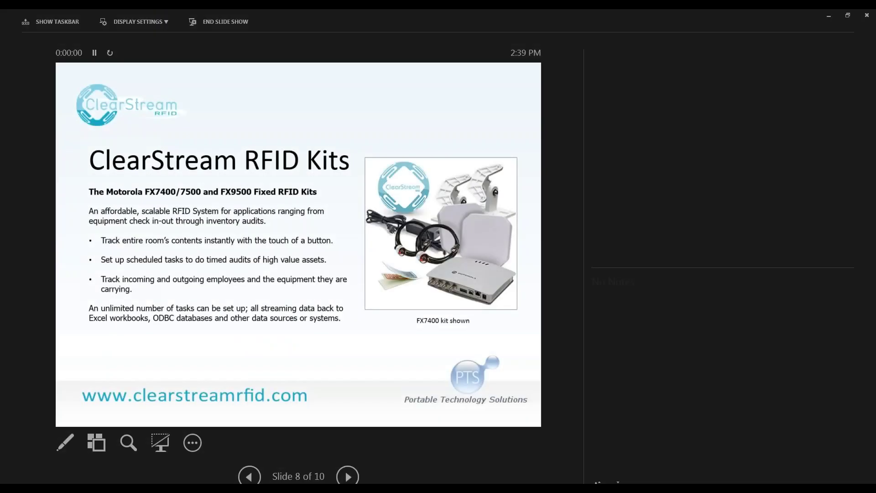
key(alt+Tab)
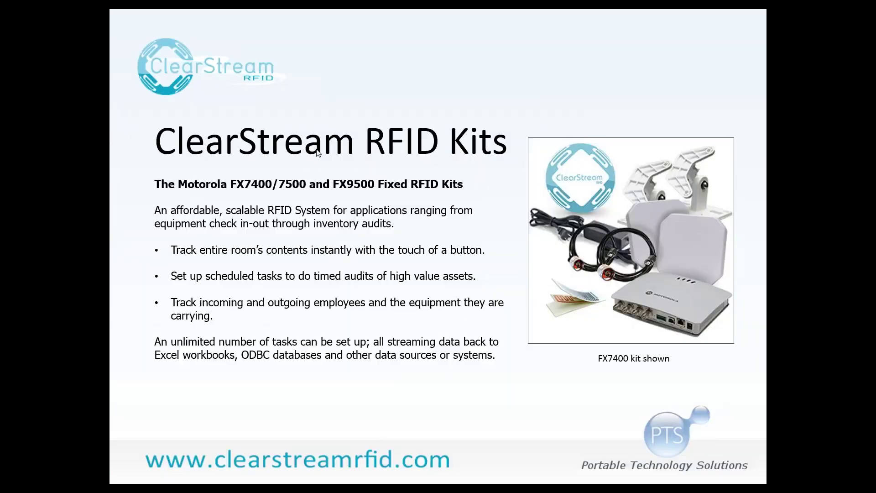